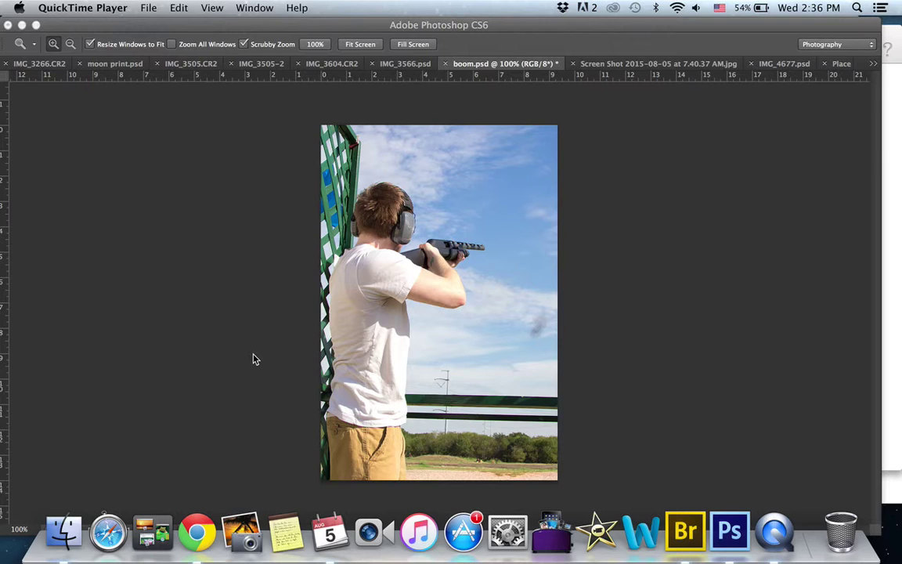
- Apply Poster Edges at edge thickness 4, intensity 3 and posterization 4, previewed at 50%
{"action": "left_click", "coordinate": [253, 358]}
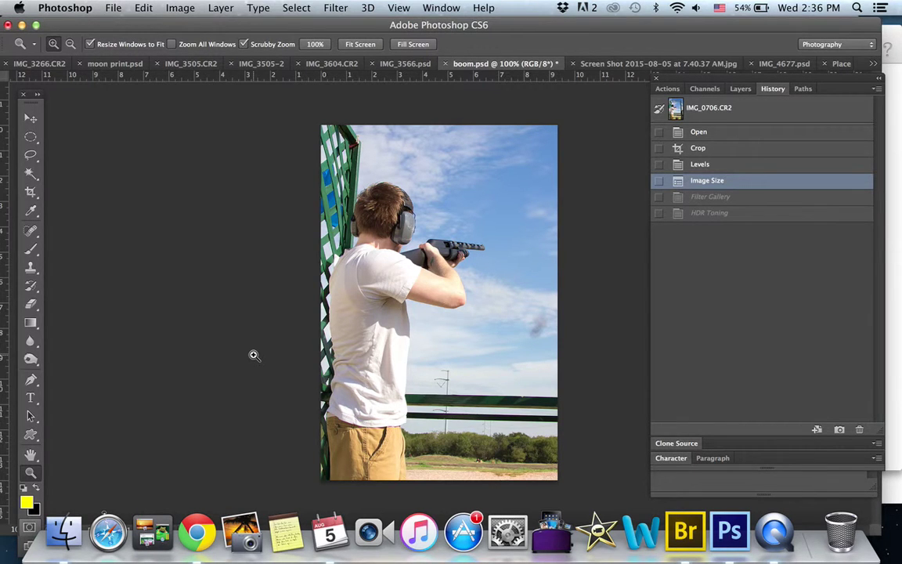
{"action": "left_click", "coordinate": [335, 9]}
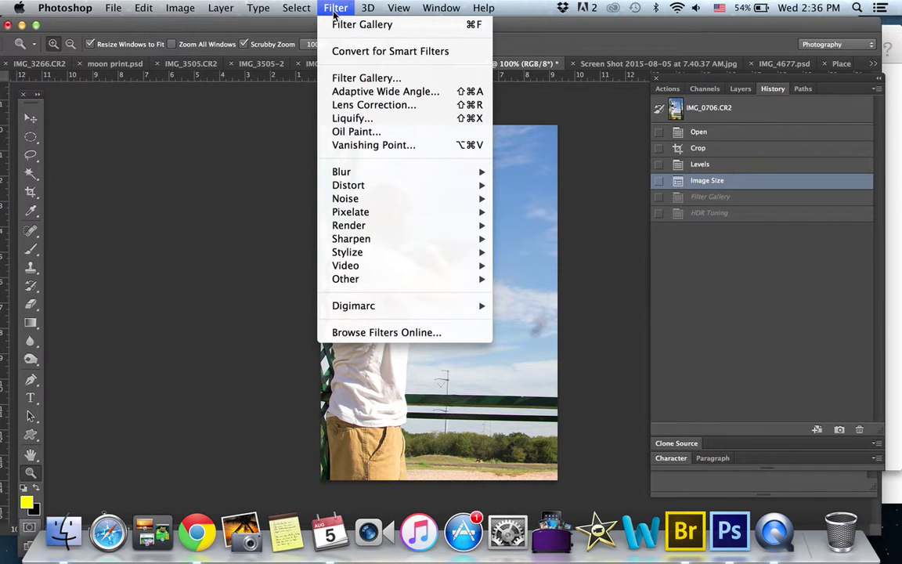
{"action": "left_click", "coordinate": [343, 79]}
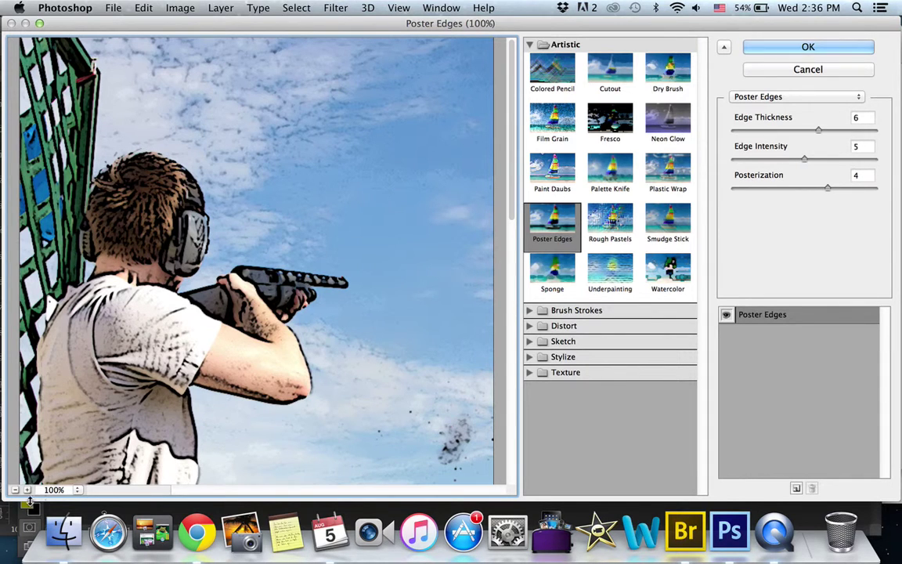
{"action": "left_click", "coordinate": [76, 490]}
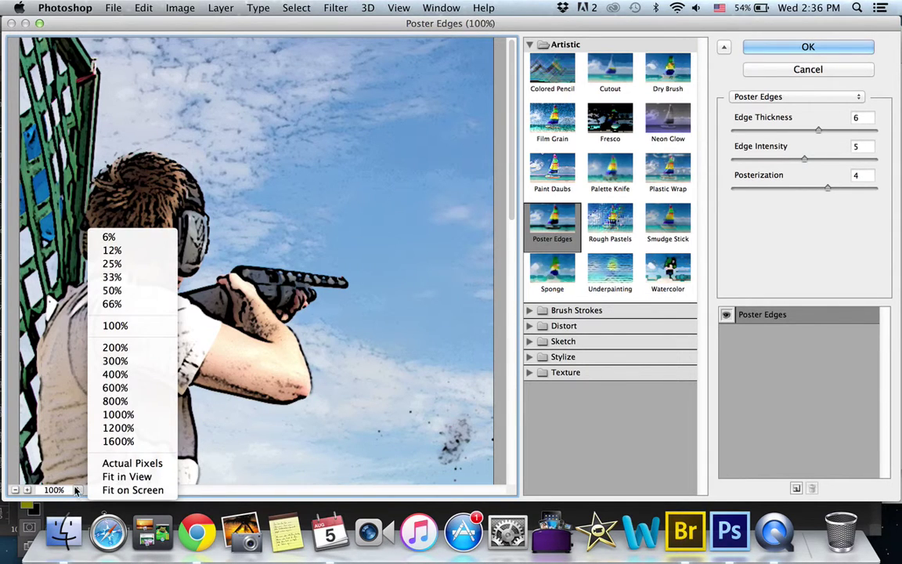
{"action": "left_click", "coordinate": [119, 288]}
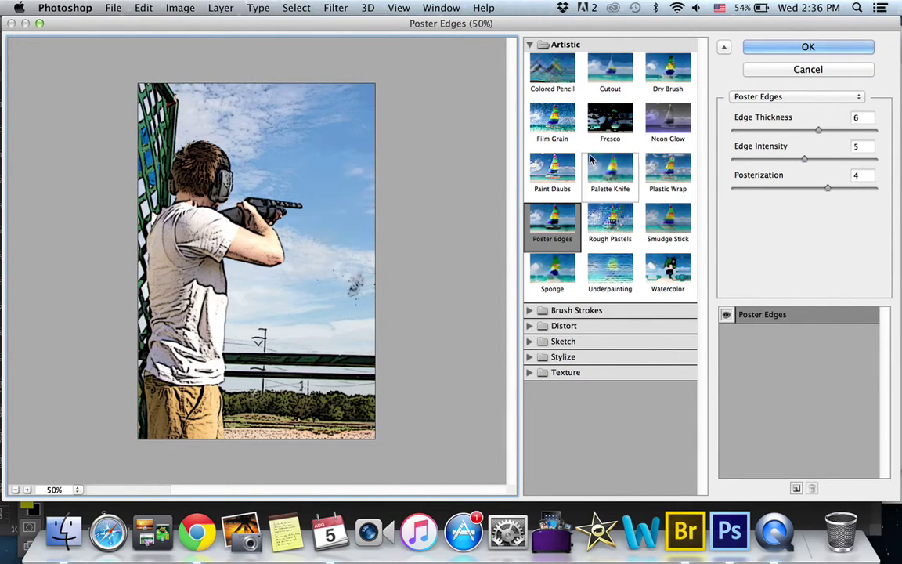
{"action": "left_click", "coordinate": [792, 132]}
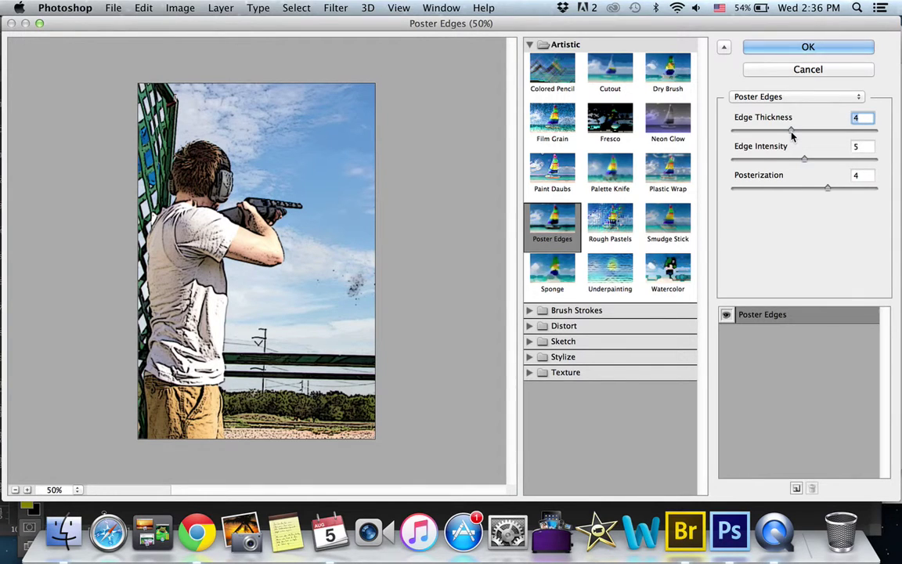
{"action": "left_click", "coordinate": [772, 160]}
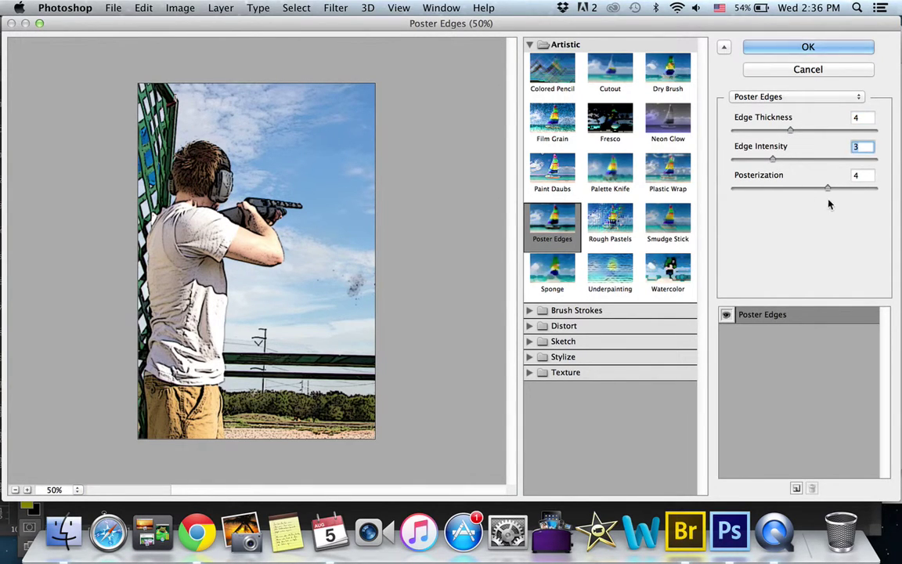
{"action": "left_click_drag", "start_coordinate": [828, 188], "coordinate": [839, 189]}
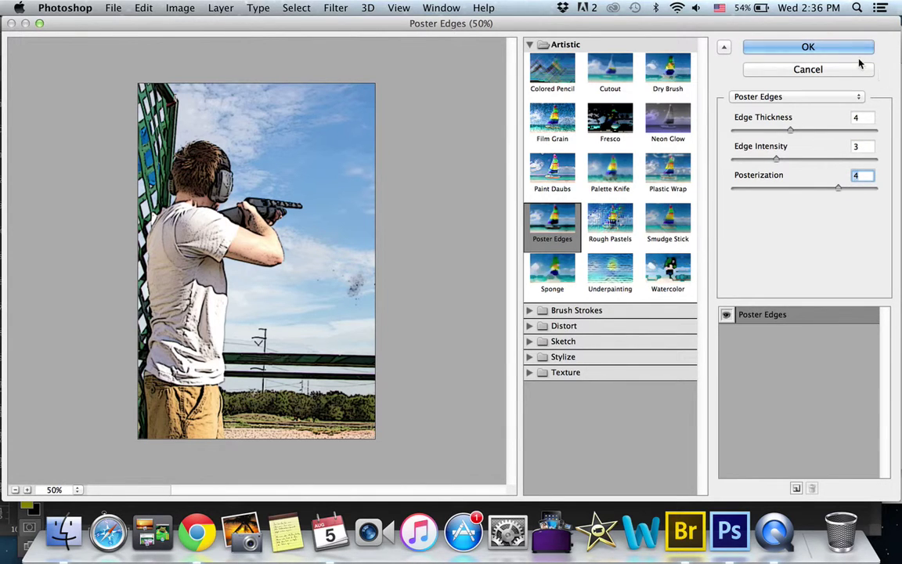
{"action": "left_click", "coordinate": [767, 47]}
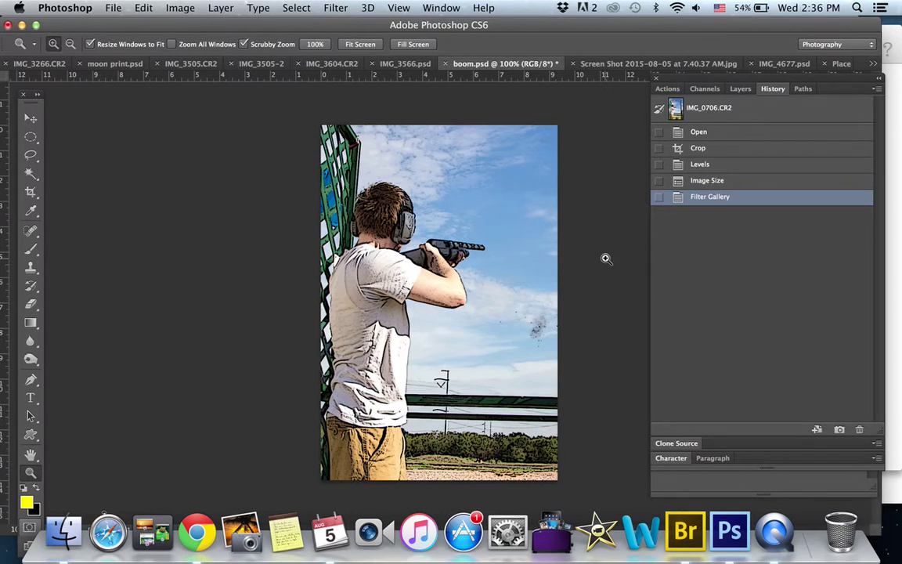
- Open HDR Toning and drag toning curve points so it rises, dips, then rises again
{"action": "left_click", "coordinate": [183, 10]}
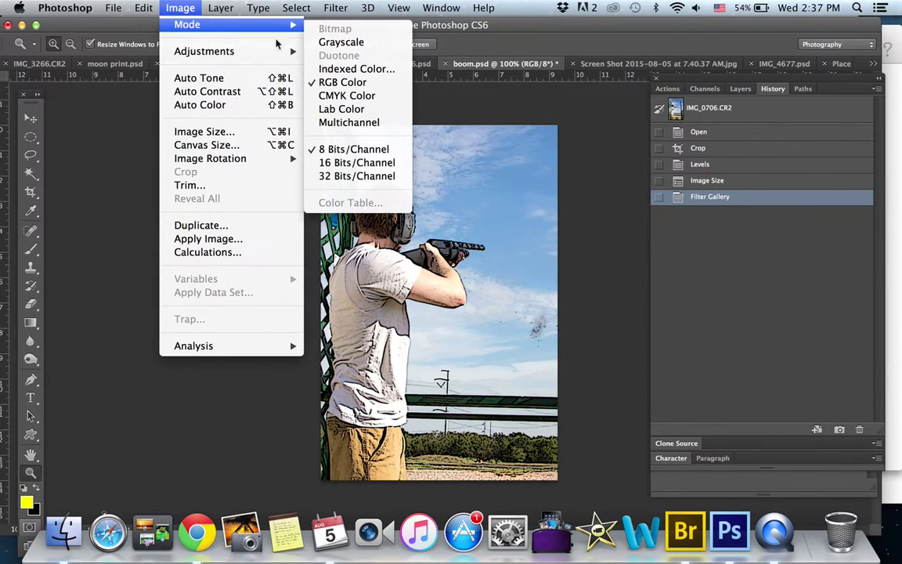
{"action": "mouse_move", "coordinate": [205, 51]}
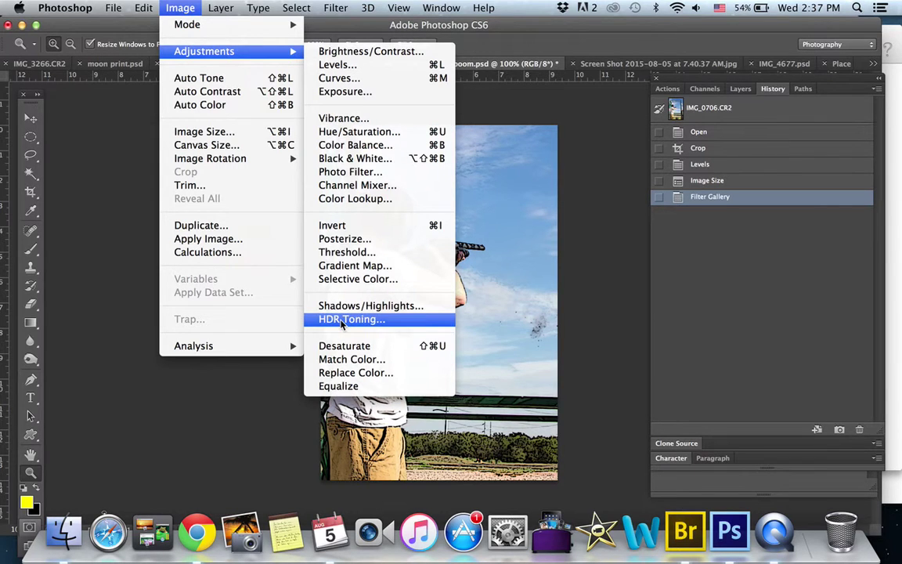
{"action": "left_click", "coordinate": [342, 321]}
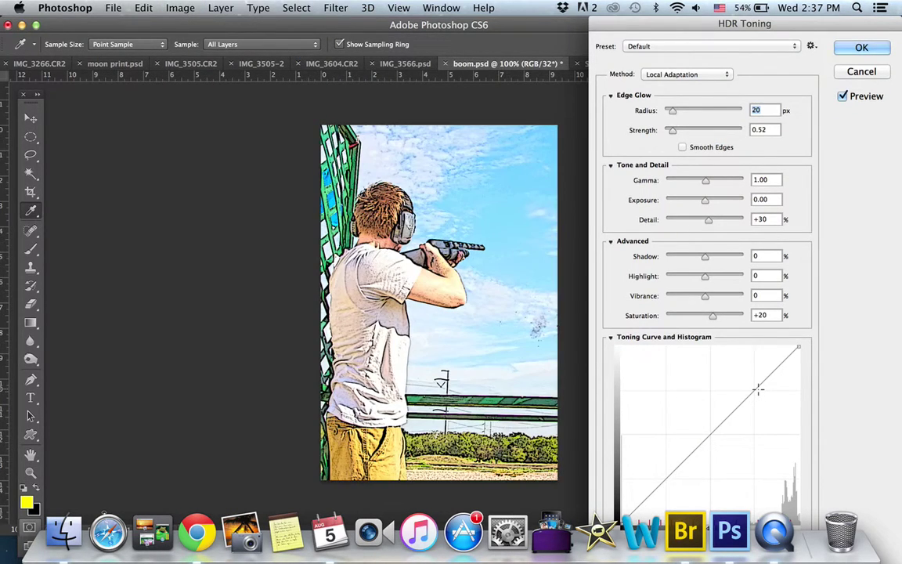
{"action": "mouse_move", "coordinate": [745, 396]}
{"action": "left_mouse_down"}
{"action": "mouse_move", "coordinate": [728, 377]}
{"action": "mouse_move", "coordinate": [763, 376]}
{"action": "mouse_move", "coordinate": [764, 385]}
{"action": "left_mouse_up"}
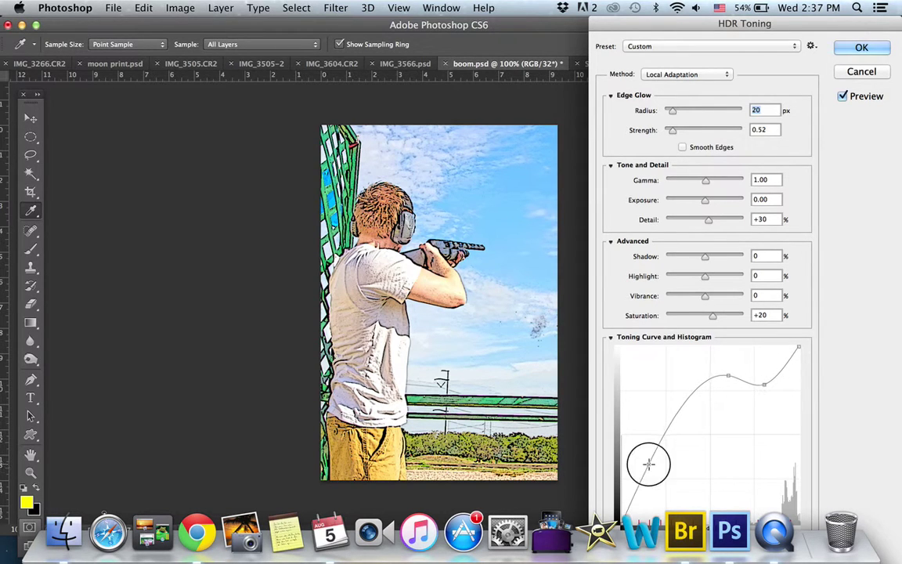
{"action": "mouse_move", "coordinate": [645, 517]}
{"action": "left_mouse_down"}
{"action": "mouse_move", "coordinate": [669, 476]}
{"action": "mouse_move", "coordinate": [664, 439]}
{"action": "mouse_move", "coordinate": [654, 436]}
{"action": "left_mouse_up"}
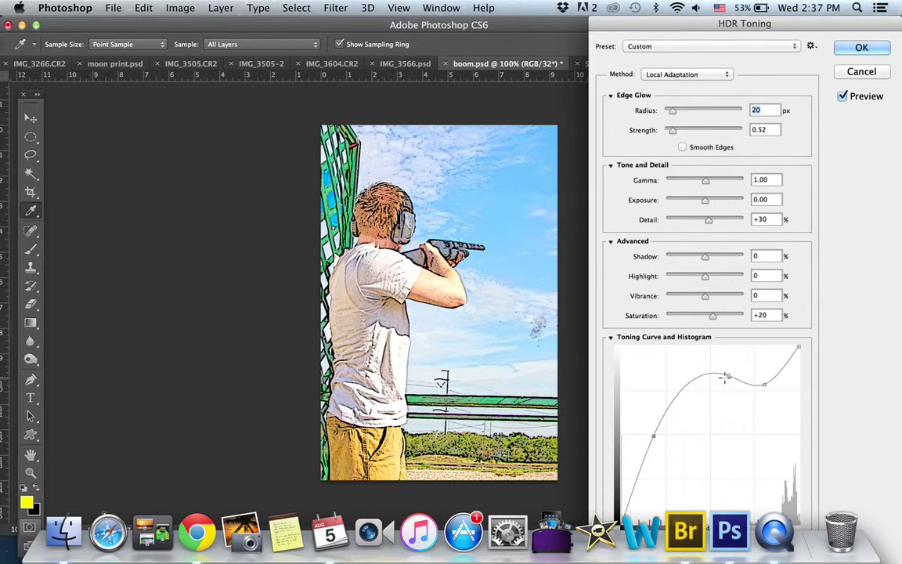
{"action": "left_click_drag", "start_coordinate": [726, 376], "coordinate": [722, 397]}
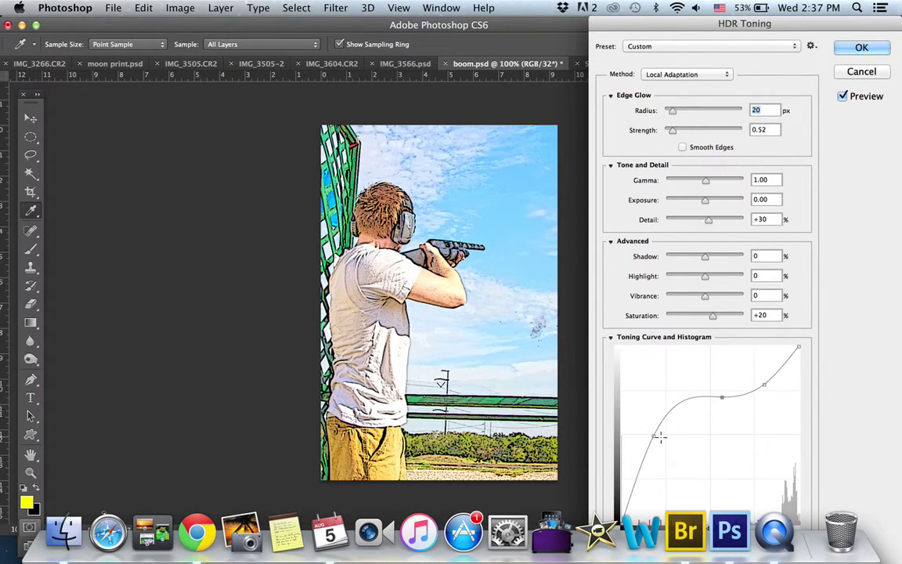
{"action": "mouse_move", "coordinate": [764, 385]}
{"action": "left_mouse_down"}
{"action": "mouse_move", "coordinate": [791, 390]}
{"action": "mouse_move", "coordinate": [781, 383]}
{"action": "left_mouse_up"}
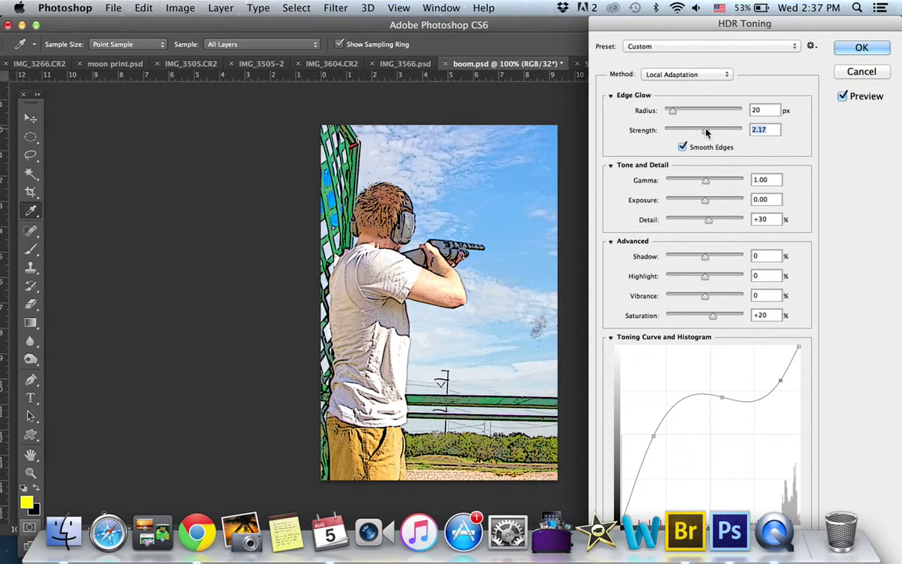
- Set HDR radius 121 px, highlights -19, vibrance +19, nudge the top curve point, and apply
{"action": "left_click_drag", "start_coordinate": [672, 111], "coordinate": [700, 111]}
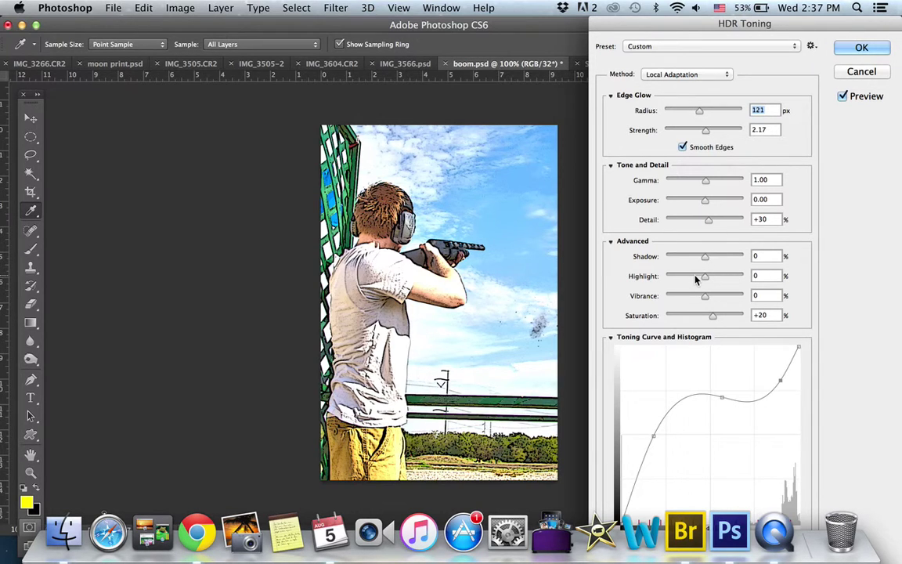
{"action": "left_click_drag", "start_coordinate": [705, 275], "coordinate": [695, 279]}
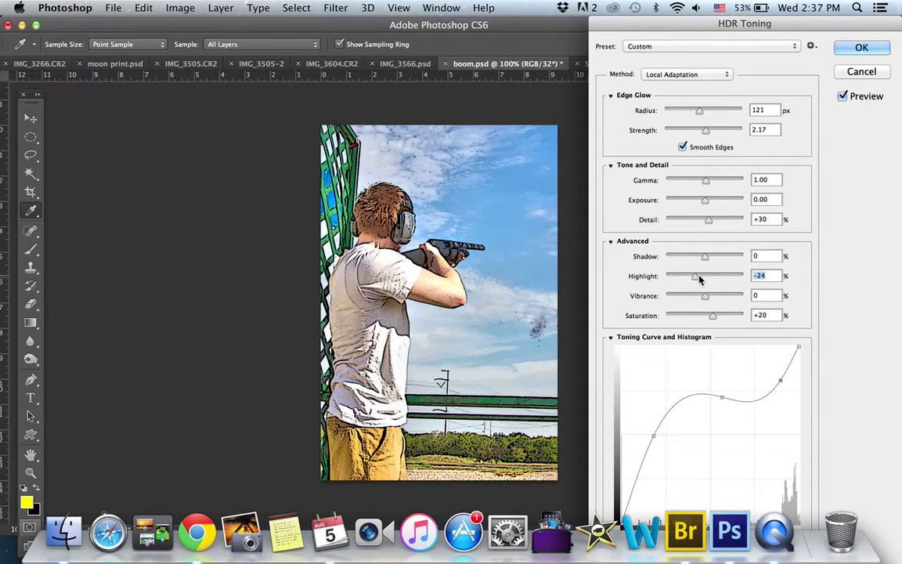
{"action": "left_click", "coordinate": [698, 279]}
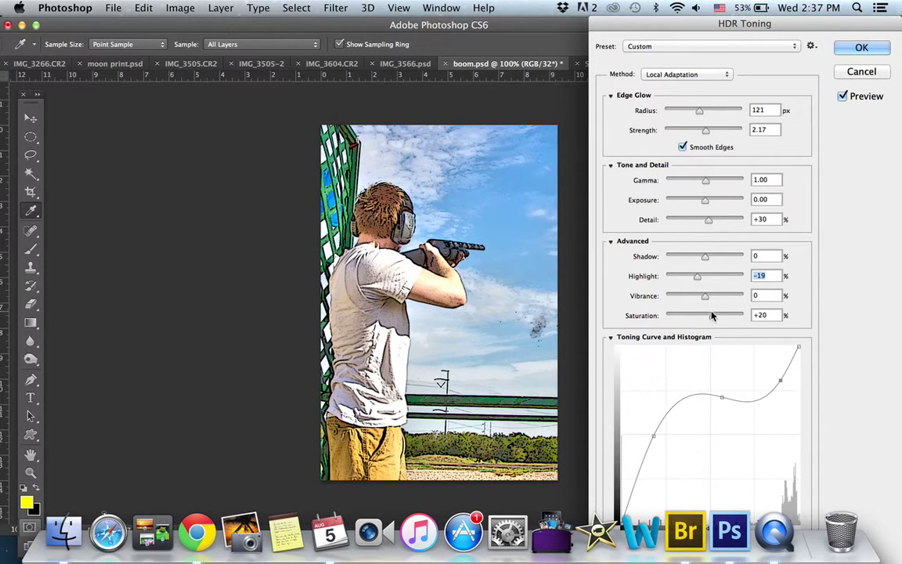
{"action": "left_click", "coordinate": [713, 299]}
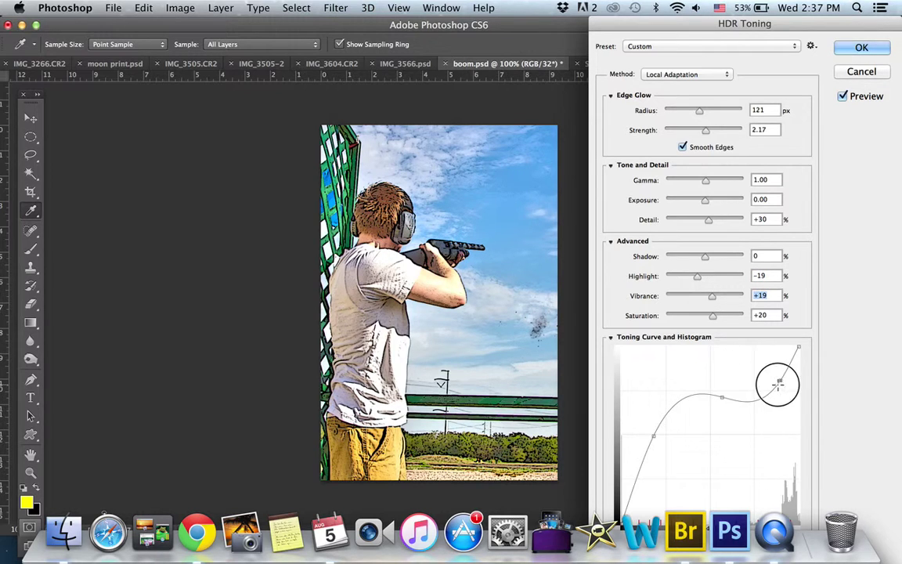
{"action": "left_click_drag", "start_coordinate": [777, 382], "coordinate": [778, 379]}
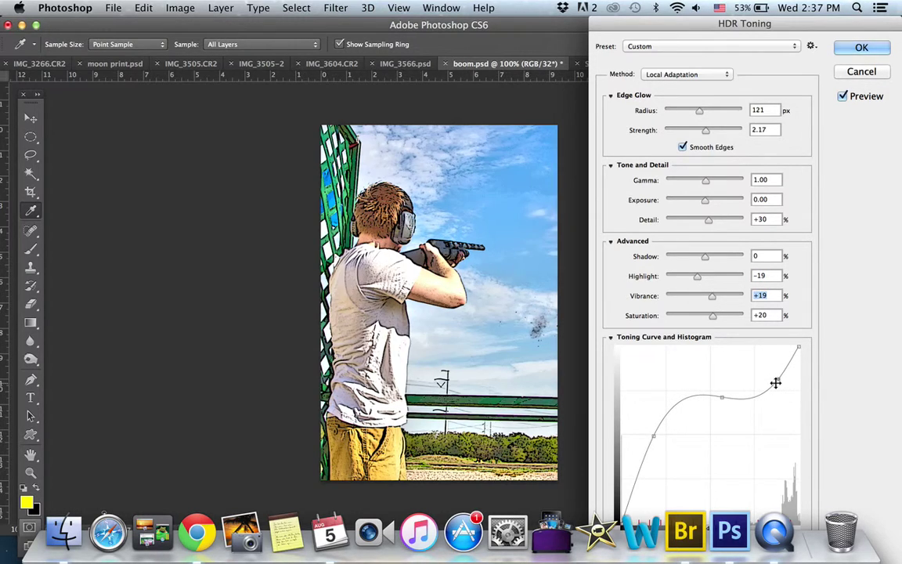
{"action": "left_click", "coordinate": [861, 48]}
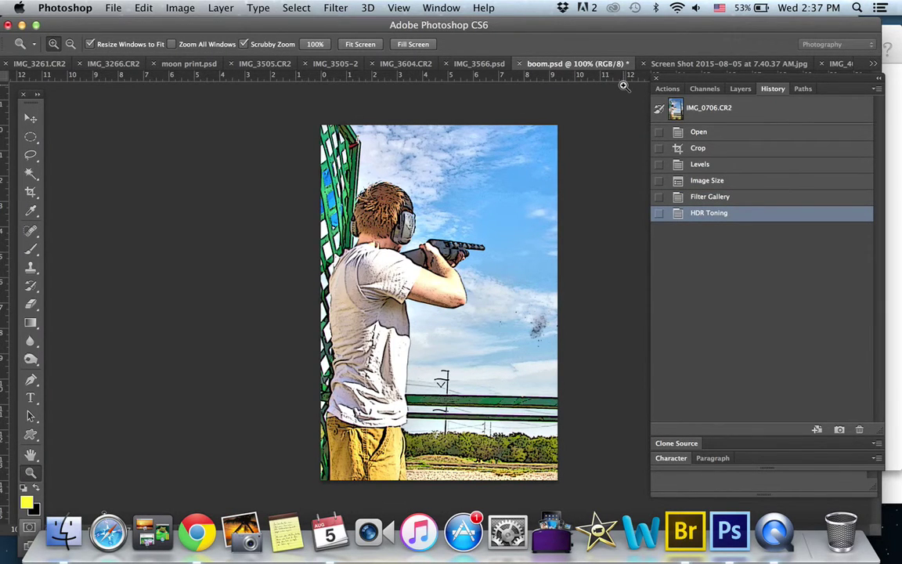
- Open Oil Paint and set scale about 1.88, cleanliness 2 and stylization 1.78
{"action": "left_click", "coordinate": [740, 90]}
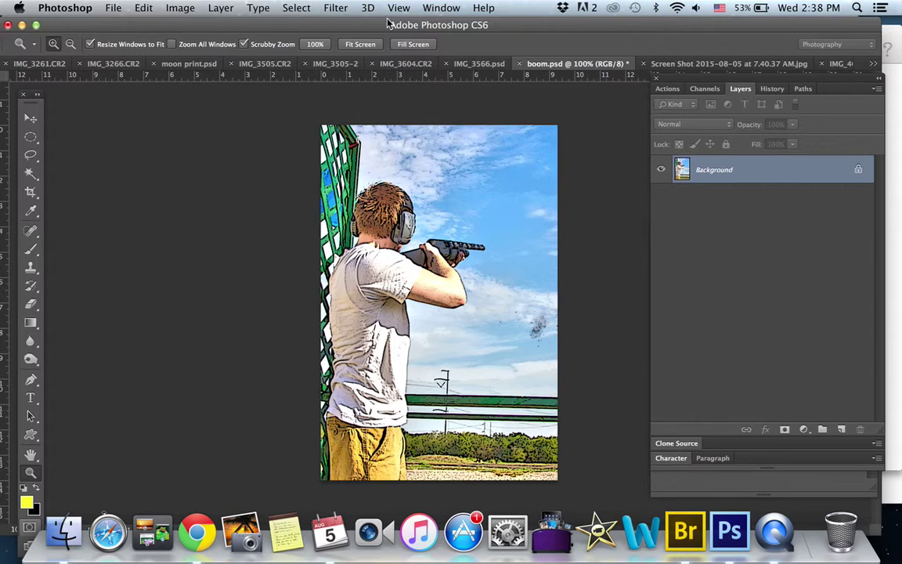
{"action": "left_click", "coordinate": [335, 8]}
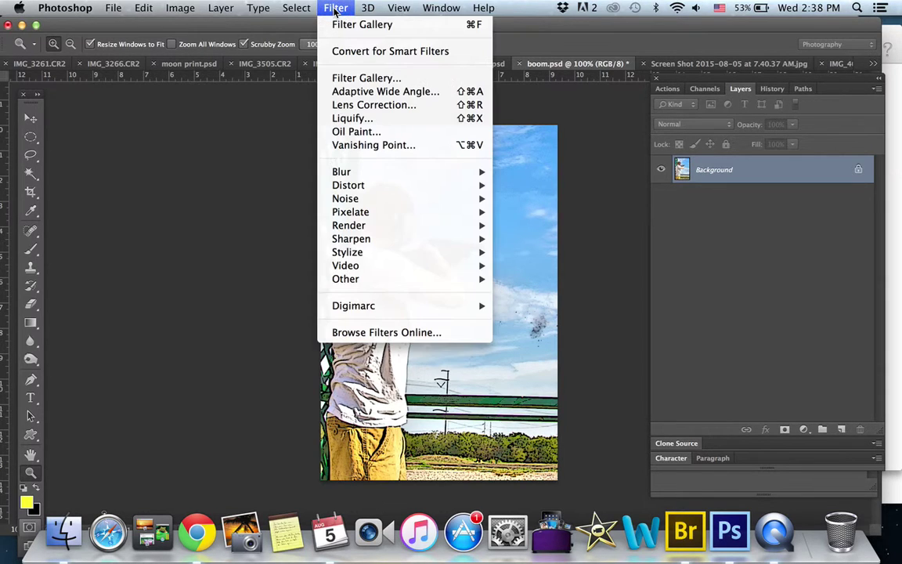
{"action": "left_click", "coordinate": [358, 133]}
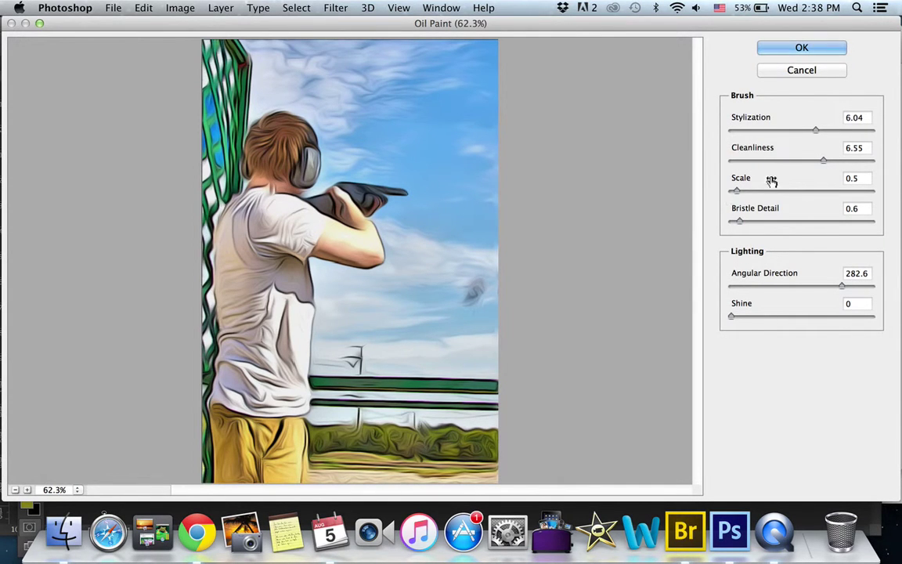
{"action": "left_click", "coordinate": [833, 193]}
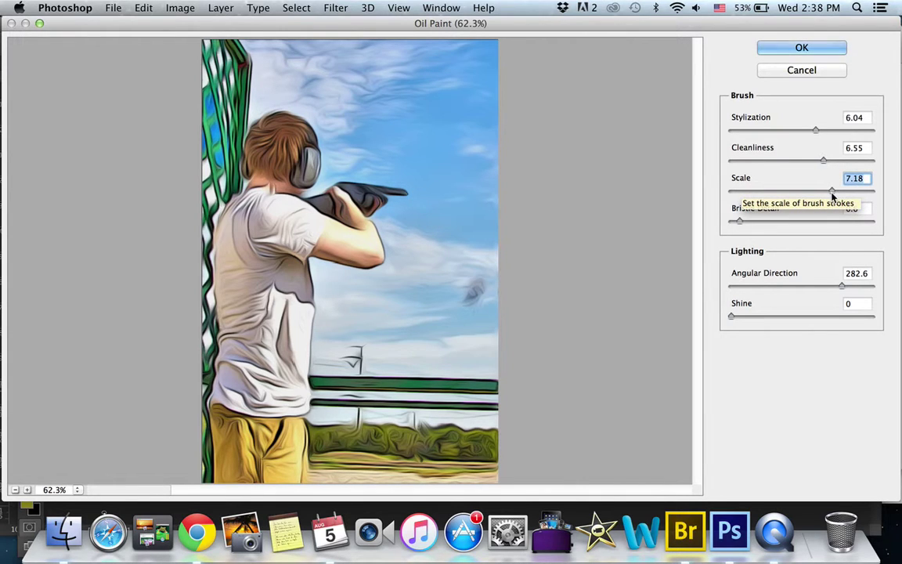
{"action": "left_click", "coordinate": [755, 192]}
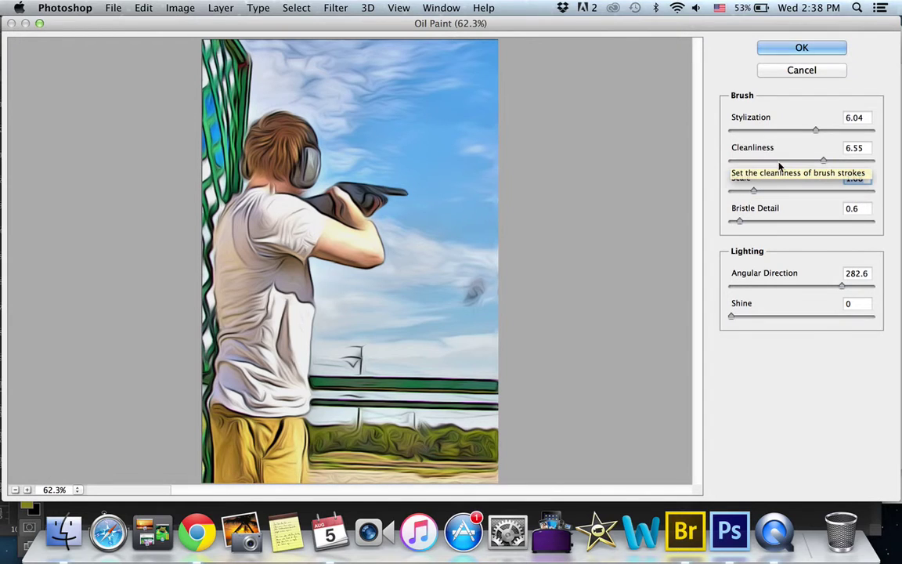
{"action": "left_click", "coordinate": [760, 160]}
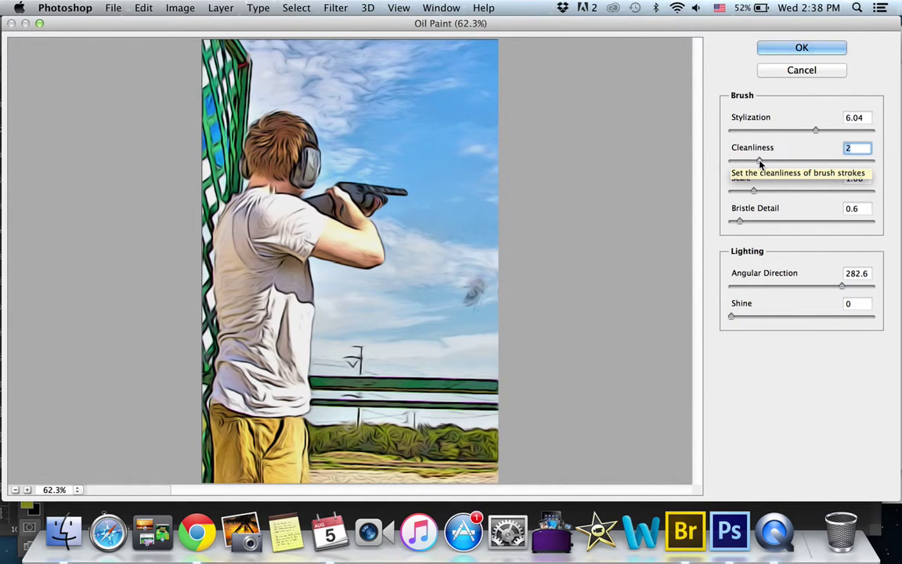
{"action": "left_click", "coordinate": [756, 132]}
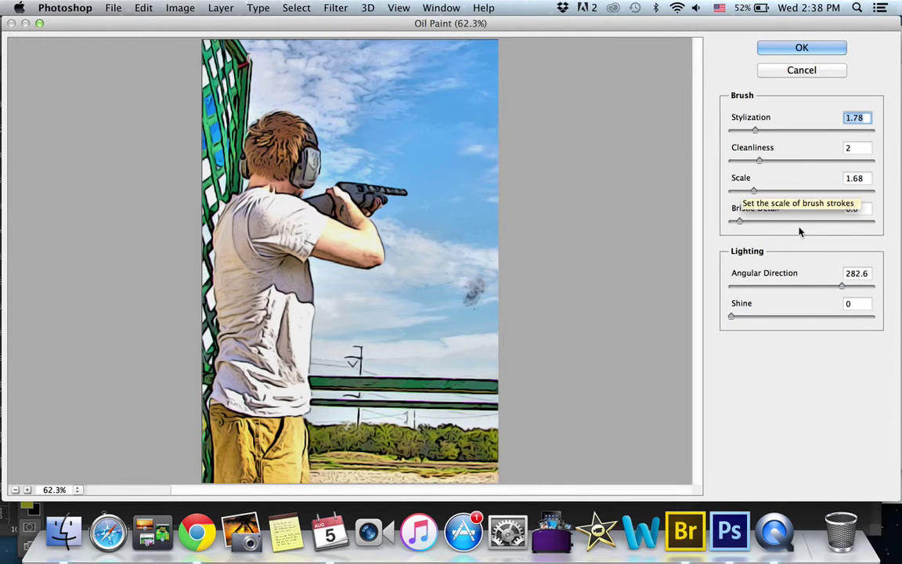
- Set angular direction 73.8 and low shine, refine bristle detail, cleanliness and stylization, then apply
{"action": "left_click", "coordinate": [760, 287]}
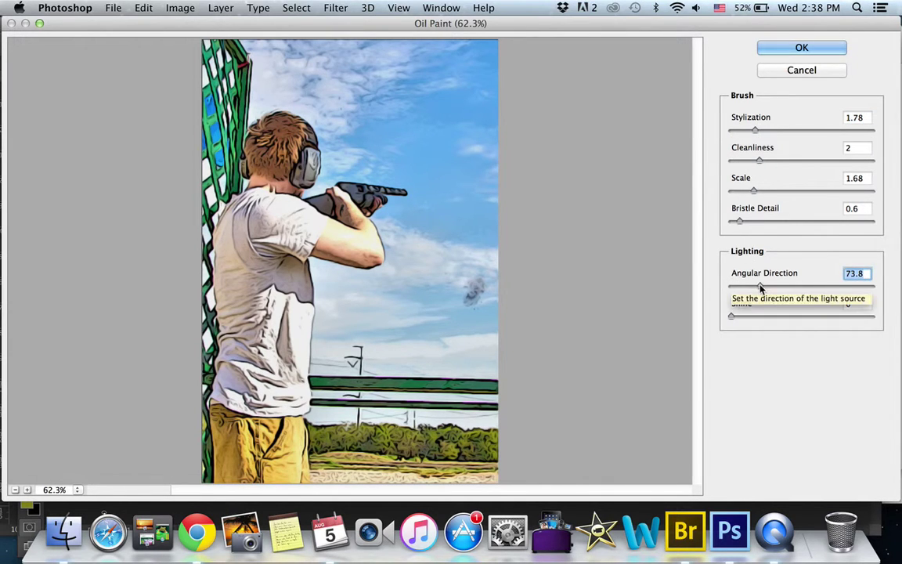
{"action": "left_click", "coordinate": [760, 287]}
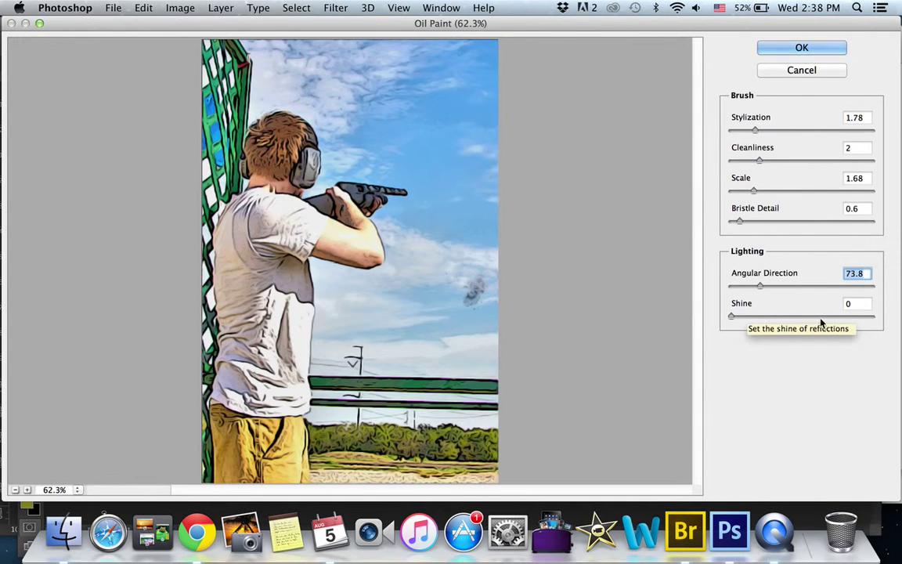
{"action": "left_click", "coordinate": [744, 317]}
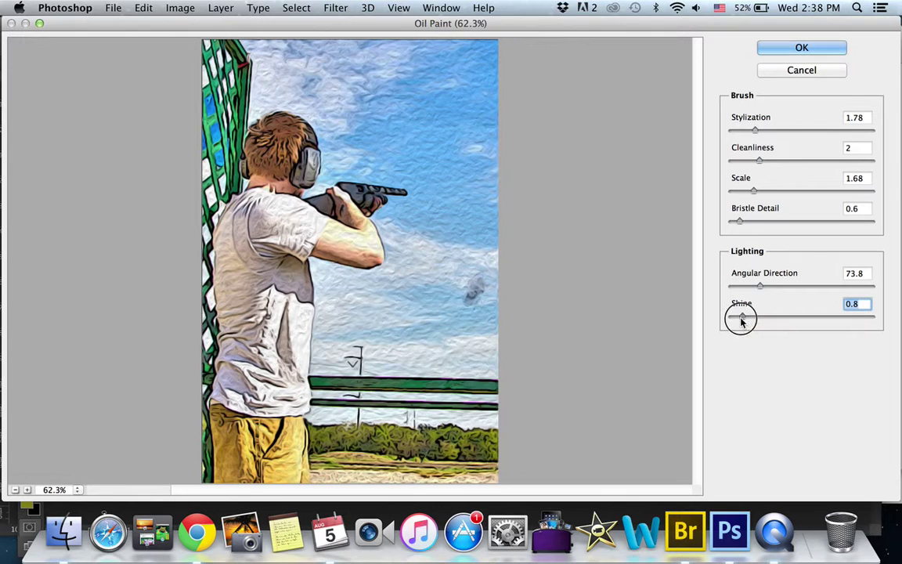
{"action": "left_click_drag", "start_coordinate": [742, 317], "coordinate": [735, 322]}
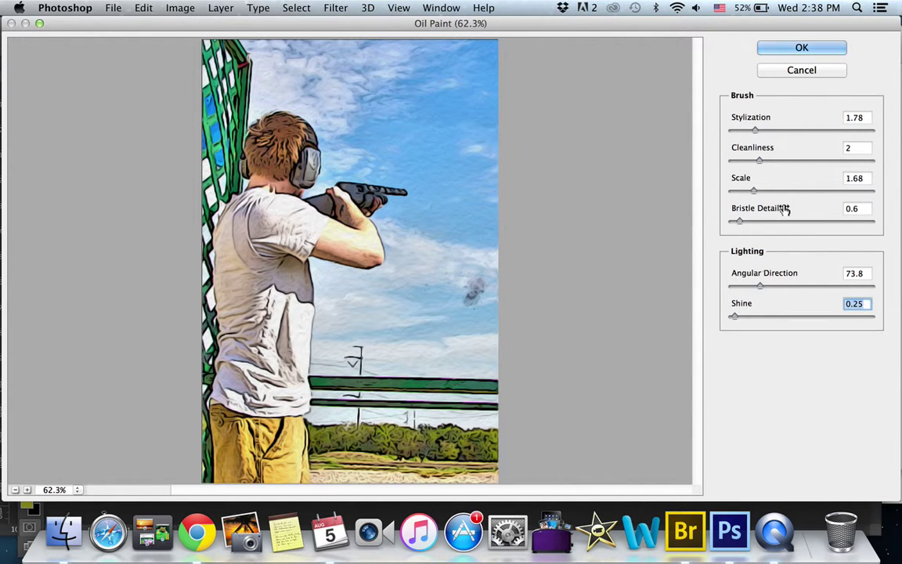
{"action": "mouse_move", "coordinate": [741, 222]}
{"action": "left_mouse_down"}
{"action": "mouse_move", "coordinate": [733, 222]}
{"action": "mouse_move", "coordinate": [765, 223]}
{"action": "mouse_move", "coordinate": [744, 193]}
{"action": "mouse_move", "coordinate": [810, 205]}
{"action": "mouse_move", "coordinate": [775, 197]}
{"action": "mouse_move", "coordinate": [765, 206]}
{"action": "left_mouse_up"}
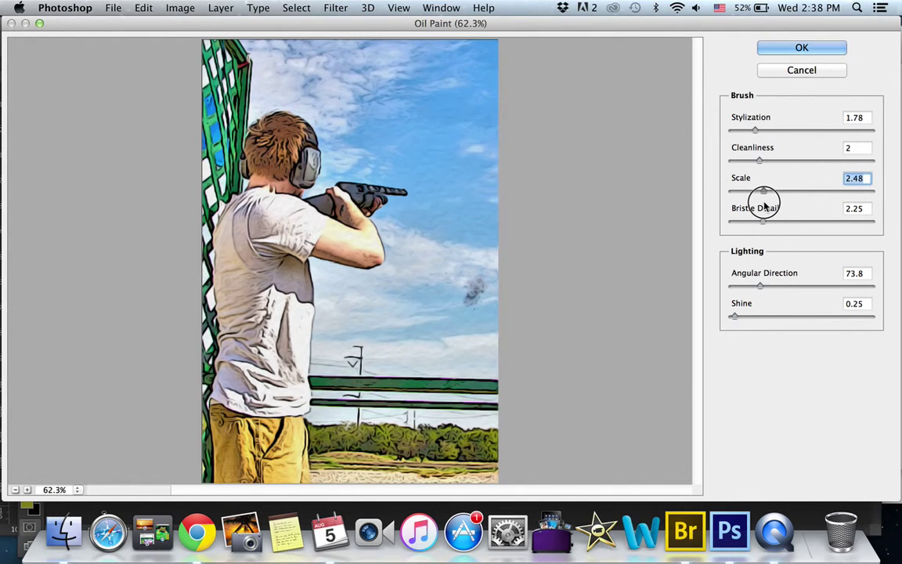
{"action": "mouse_move", "coordinate": [759, 161]}
{"action": "left_mouse_down"}
{"action": "mouse_move", "coordinate": [730, 162]}
{"action": "mouse_move", "coordinate": [876, 175]}
{"action": "mouse_move", "coordinate": [777, 177]}
{"action": "left_mouse_up"}
{"action": "mouse_move", "coordinate": [755, 131]}
{"action": "left_mouse_down"}
{"action": "mouse_move", "coordinate": [870, 143]}
{"action": "mouse_move", "coordinate": [751, 133]}
{"action": "mouse_move", "coordinate": [734, 145]}
{"action": "mouse_move", "coordinate": [746, 146]}
{"action": "left_mouse_up"}
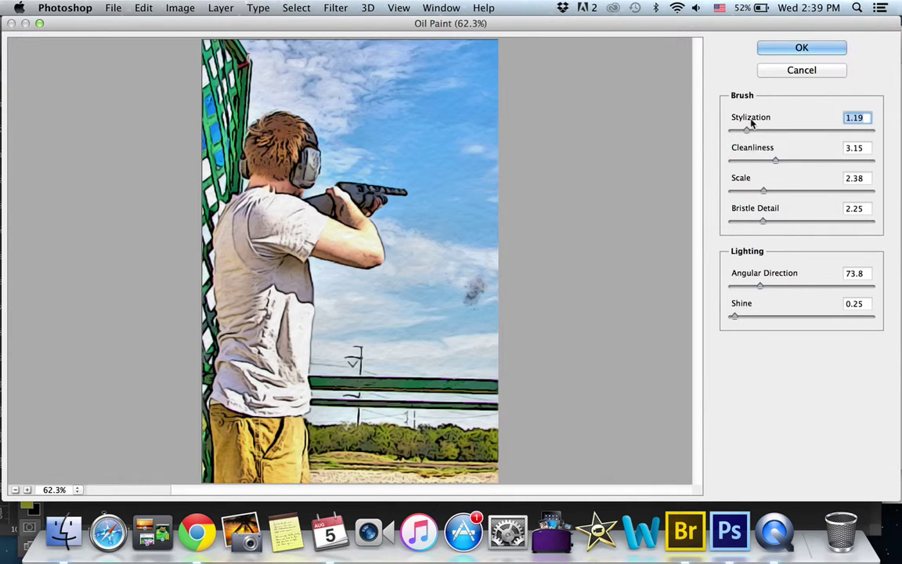
{"action": "left_click", "coordinate": [773, 53]}
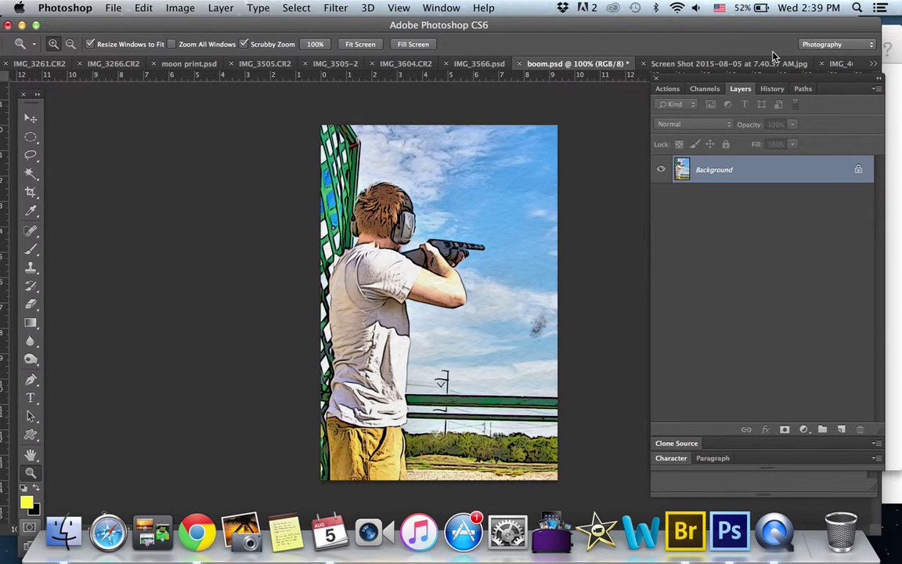
- Draw a black starburst at the photo's top right and duplicate it as Shape 1 copy
{"action": "left_click", "coordinate": [32, 435]}
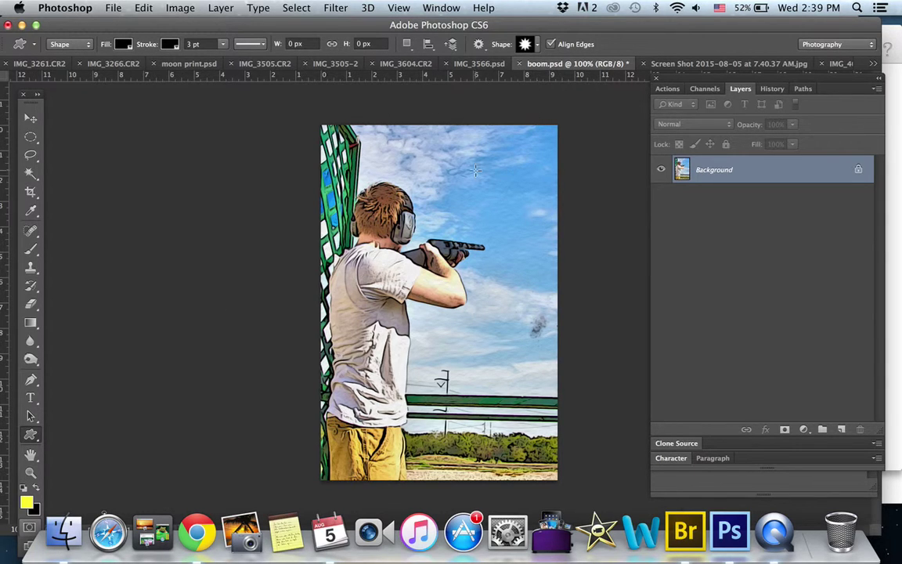
{"action": "left_click_drag", "start_coordinate": [501, 169], "coordinate": [612, 261]}
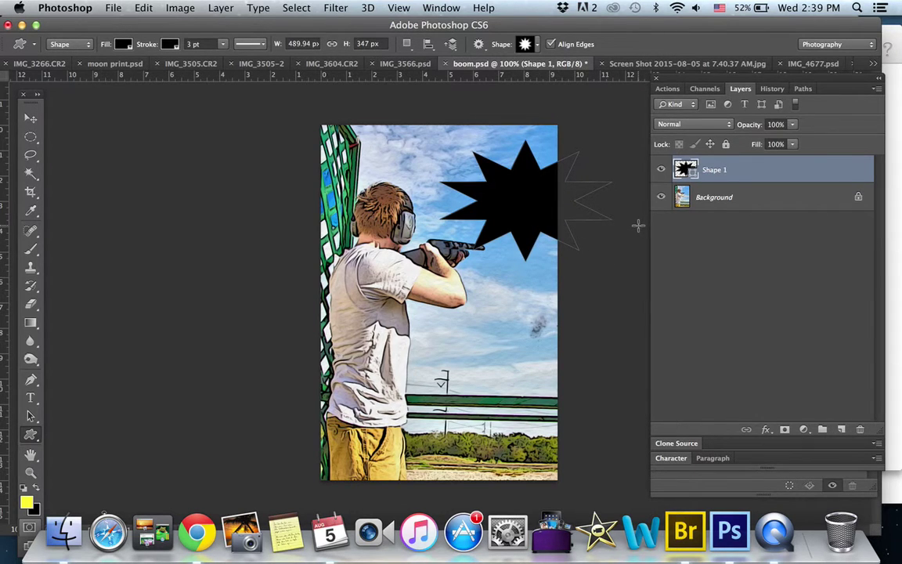
{"action": "key", "text": "v"}
{"action": "left_click_drag", "start_coordinate": [519, 204], "coordinate": [502, 187]}
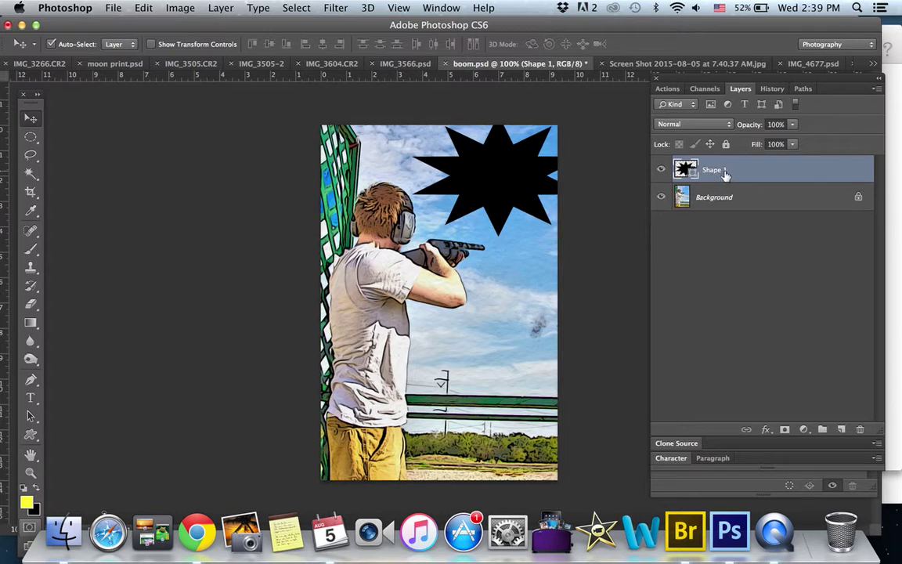
{"action": "left_click_drag", "start_coordinate": [725, 174], "coordinate": [842, 430]}
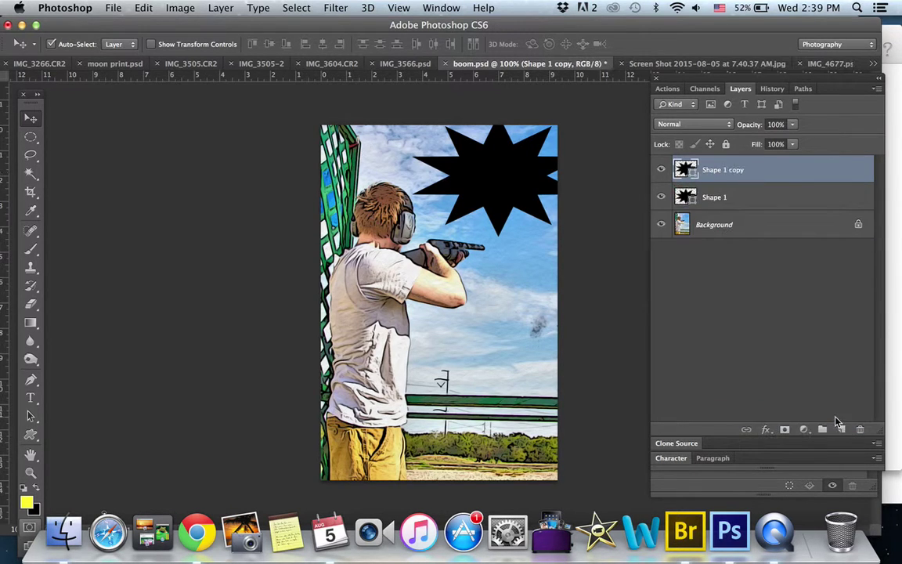
- Give the star copy a bright red Color Overlay effect
{"action": "left_click", "coordinate": [766, 430]}
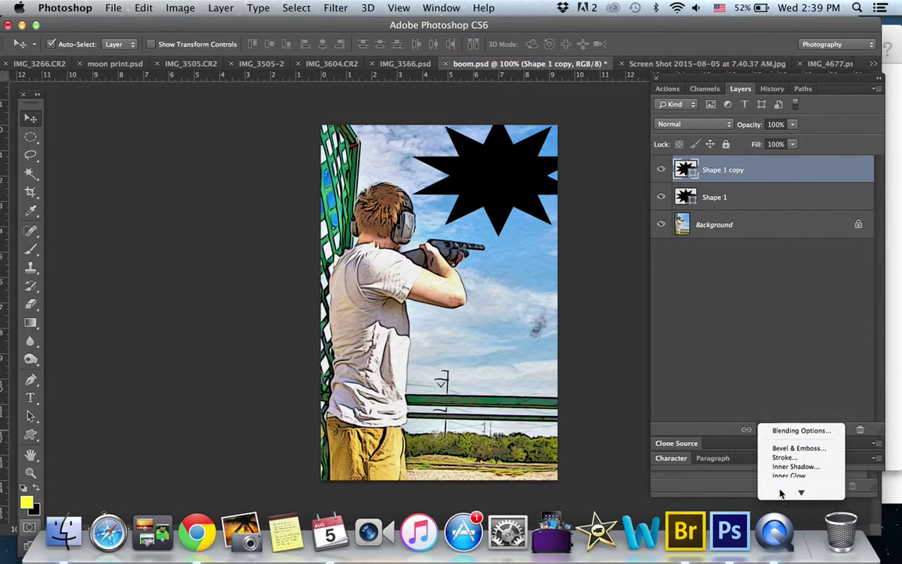
{"action": "left_click", "coordinate": [781, 454]}
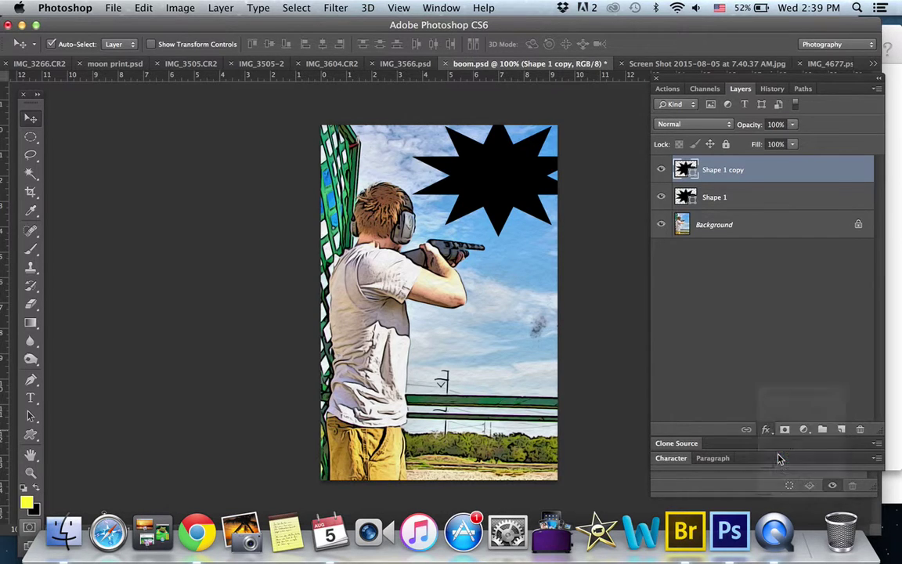
{"action": "left_click", "coordinate": [738, 205]}
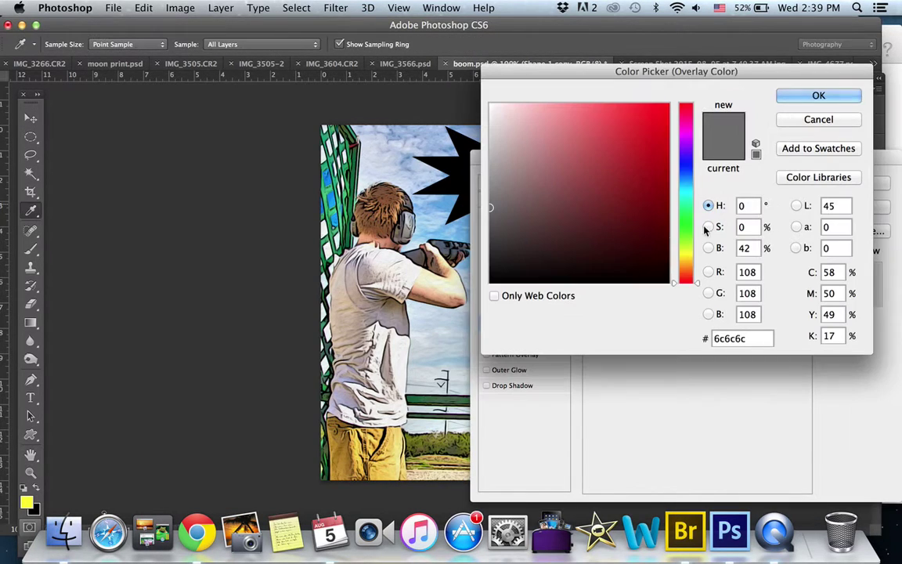
{"action": "left_click", "coordinate": [668, 104]}
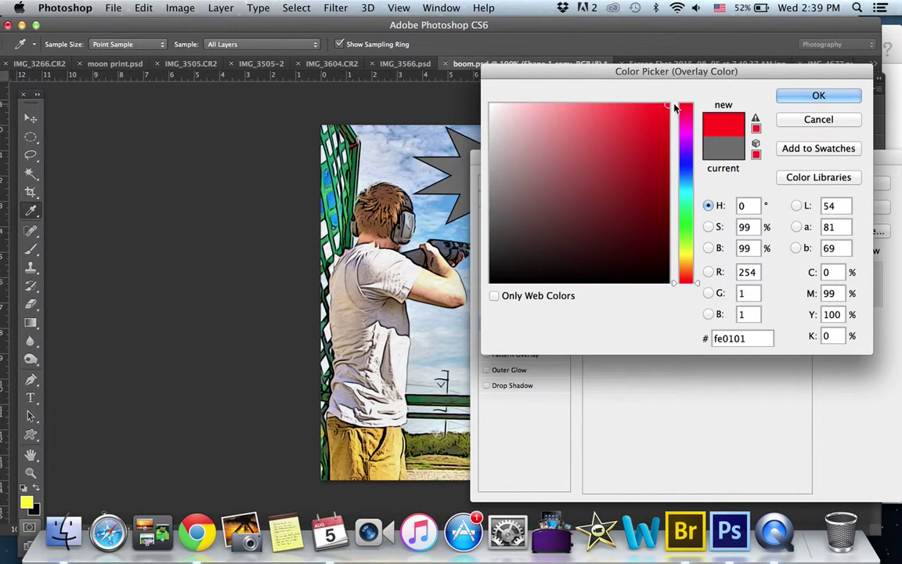
{"action": "left_click", "coordinate": [819, 95]}
{"action": "left_click", "coordinate": [845, 189]}
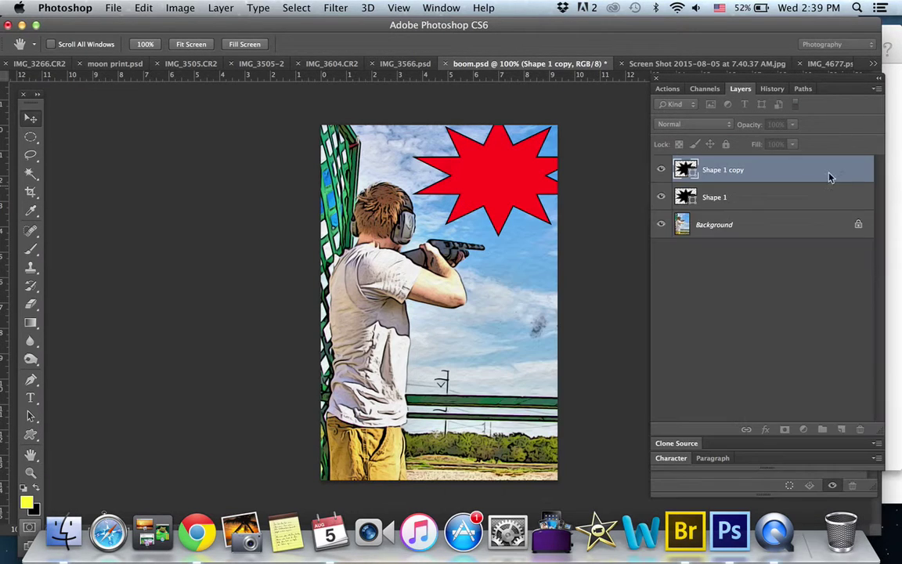
- Tilt the red star slightly, shrink both star layers to about 82%, and move them down-left
{"action": "key", "text": "super+t"}
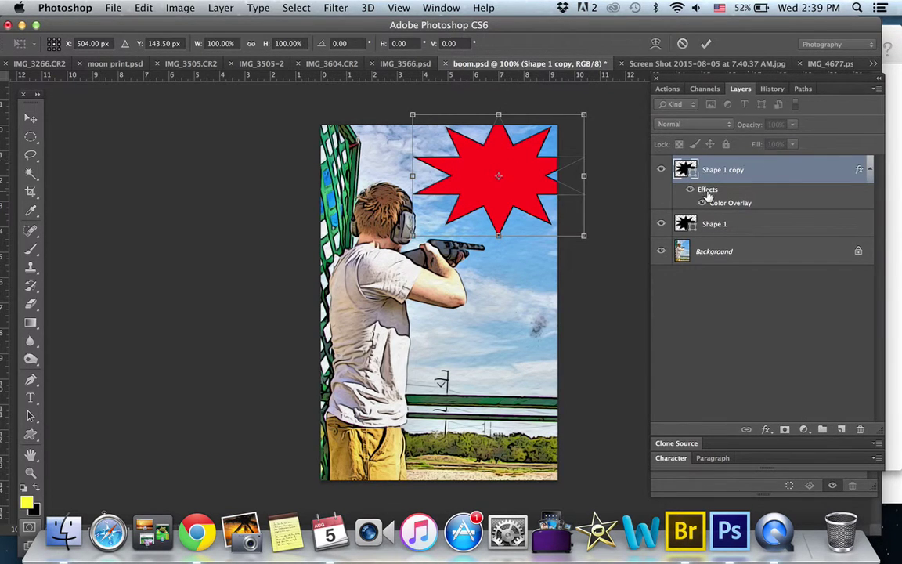
{"action": "left_click_drag", "start_coordinate": [592, 253], "coordinate": [583, 249]}
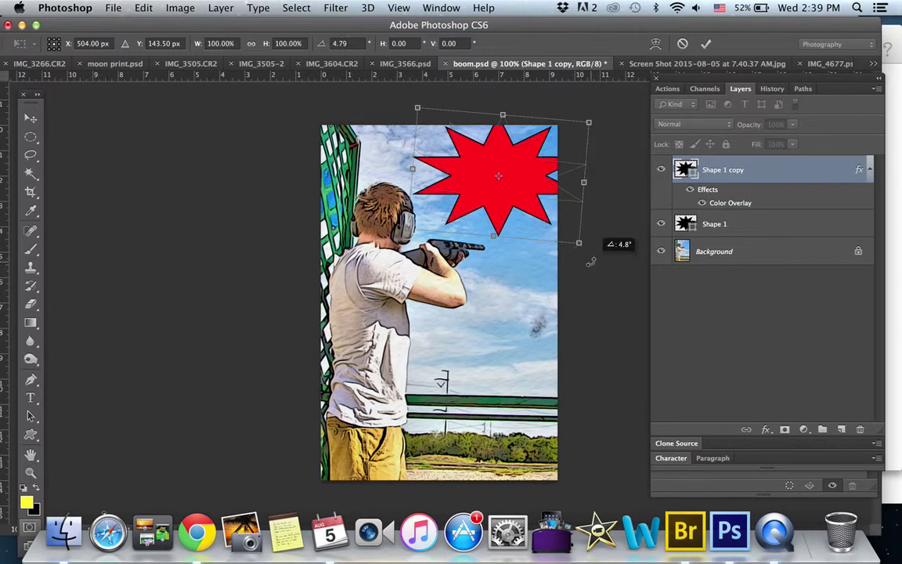
{"action": "key", "text": "Return"}
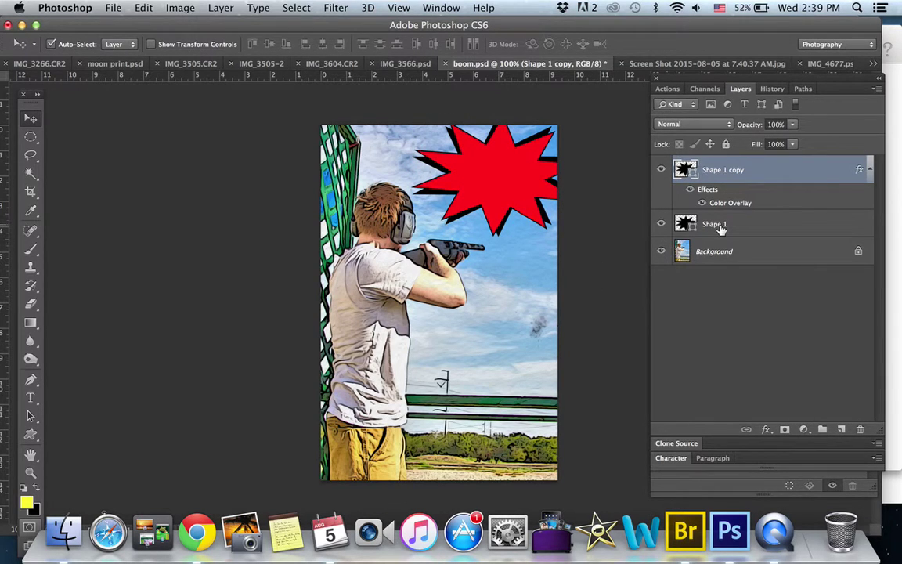
{"action": "left_click", "coordinate": [722, 229], "text": "shift"}
{"action": "key", "text": "super+t"}
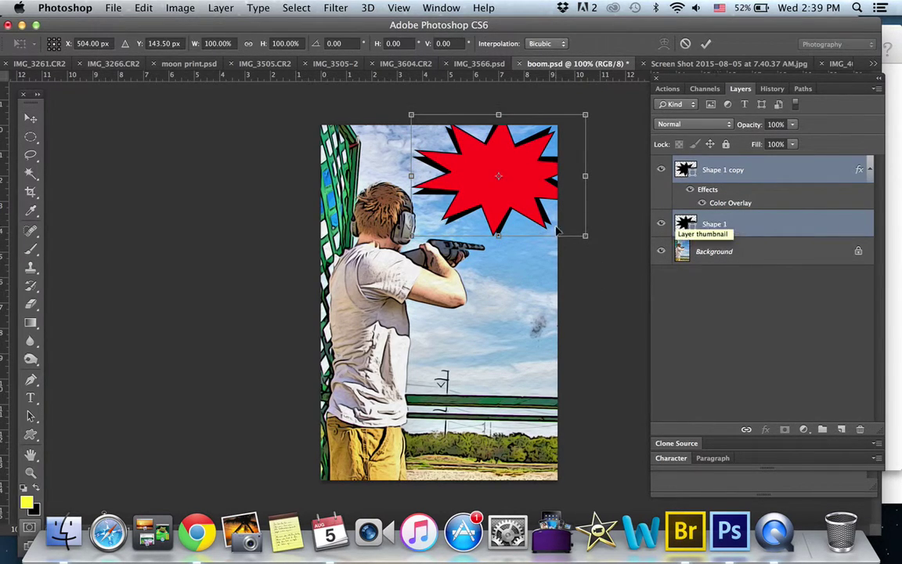
{"action": "left_click_drag", "start_coordinate": [420, 238], "coordinate": [448, 225]}
{"action": "key", "text": "Return"}
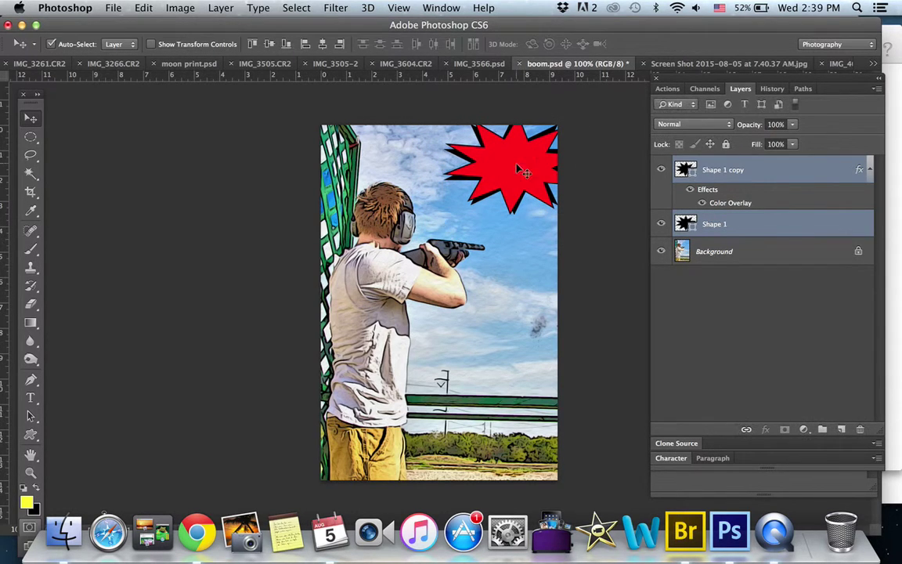
{"action": "left_click_drag", "start_coordinate": [533, 169], "coordinate": [524, 185]}
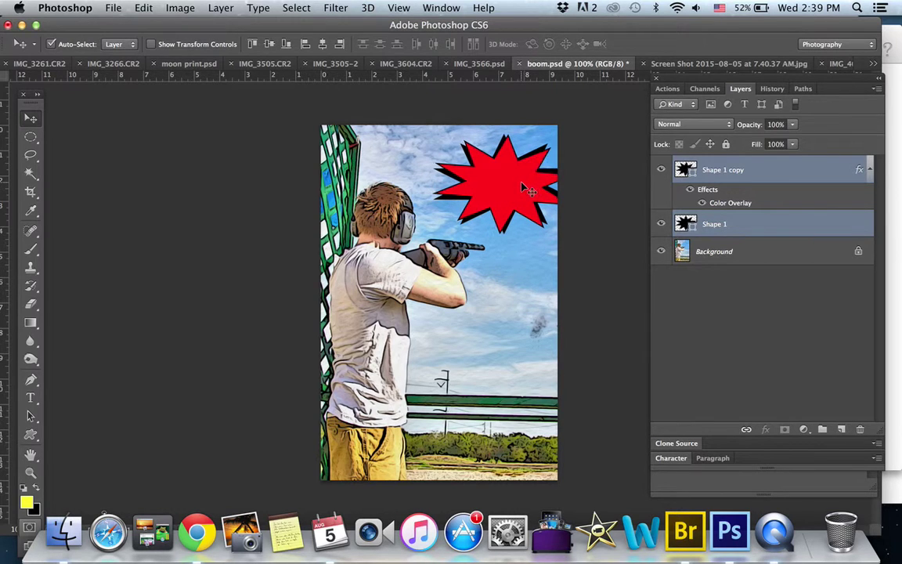
- Add yellow 'BOOM!' text and centre it on the red starburst
{"action": "key", "text": "t"}
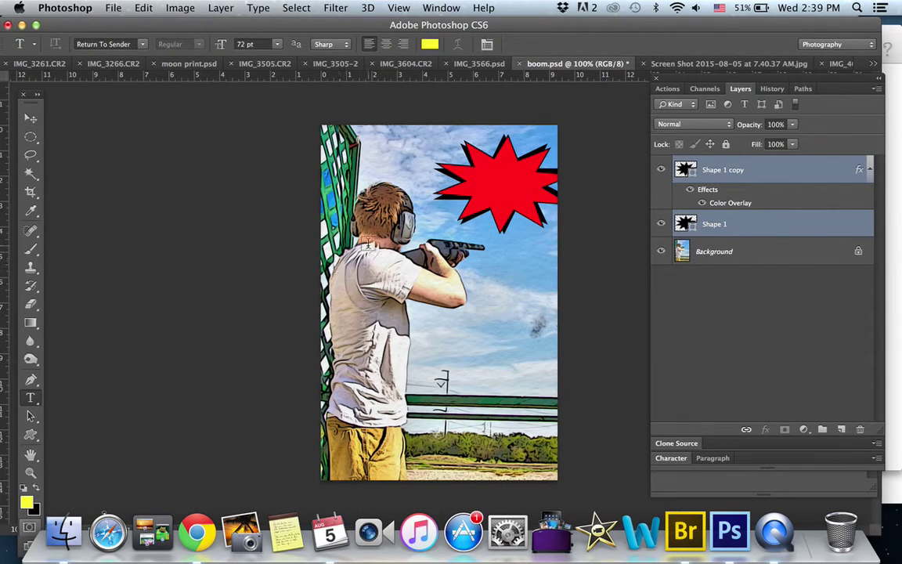
{"action": "left_click", "coordinate": [440, 182]}
{"action": "type", "text": "B"}
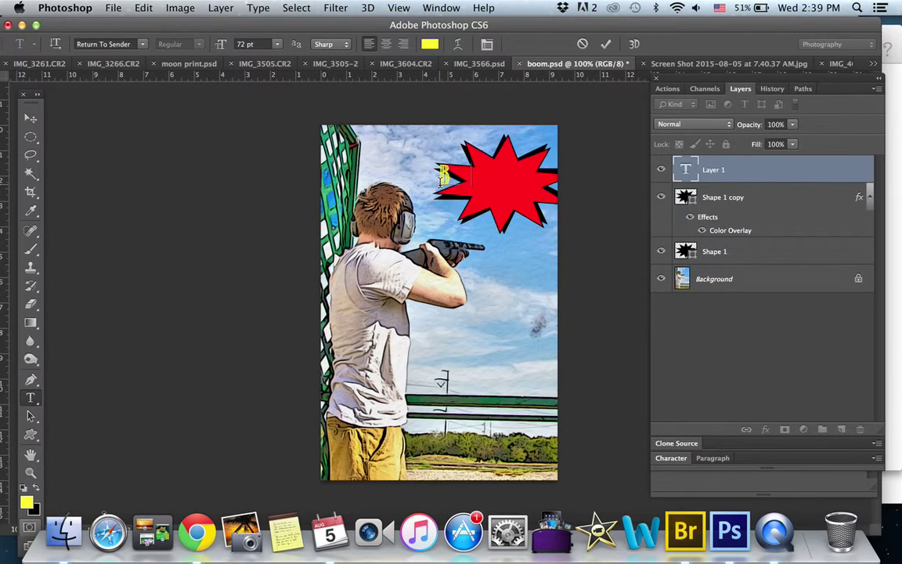
{"action": "type", "text": "OOM!"}
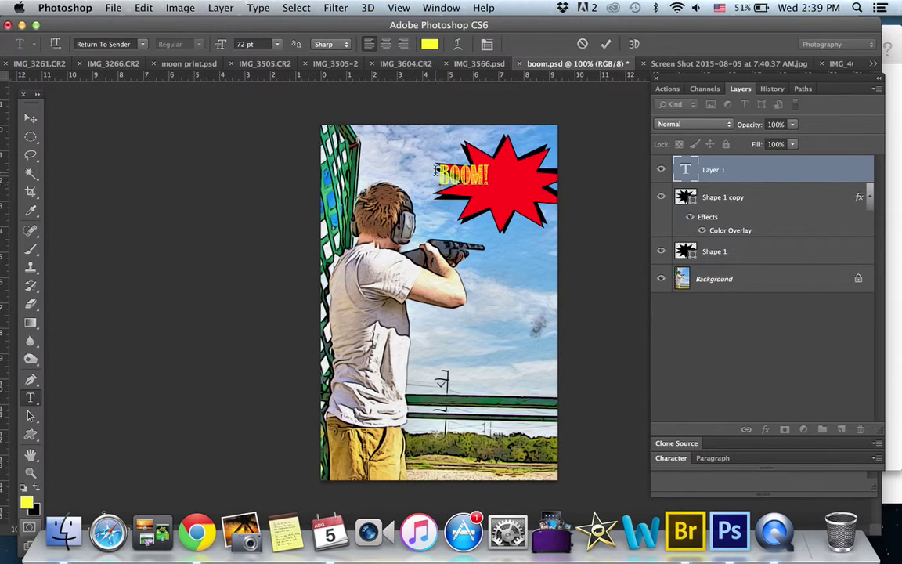
{"action": "left_click", "coordinate": [31, 117]}
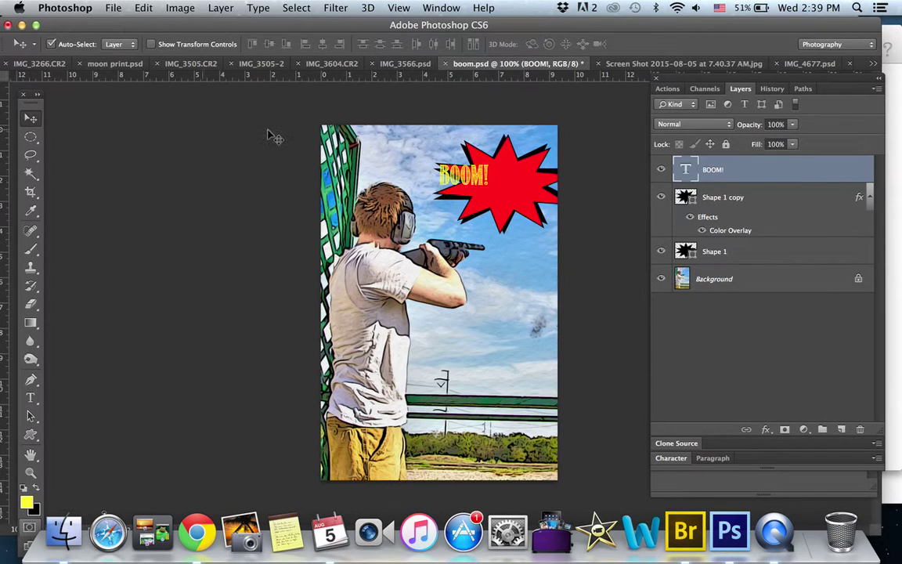
{"action": "left_click_drag", "start_coordinate": [492, 182], "coordinate": [530, 188]}
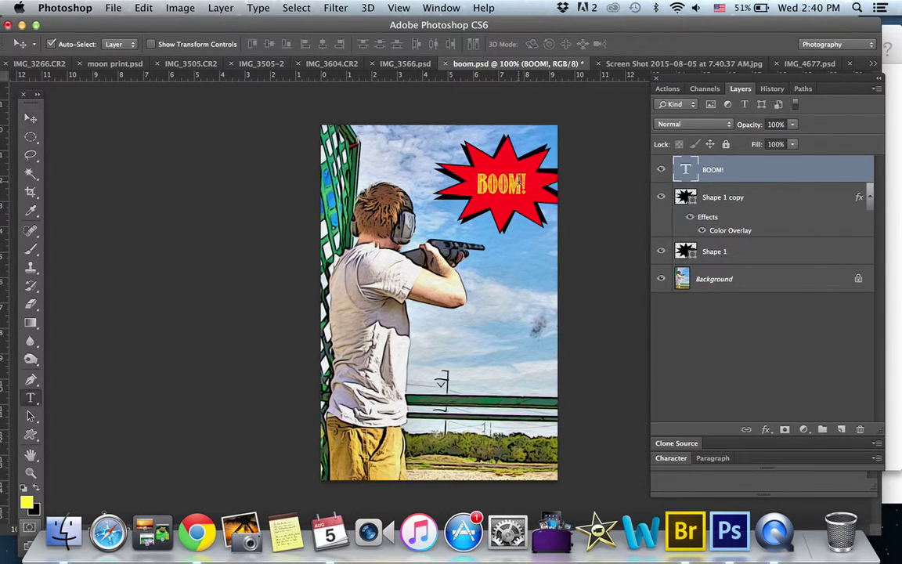
- Warp the BOOM! text with the Wave style
{"action": "key", "text": "t"}
{"action": "left_click", "coordinate": [459, 43]}
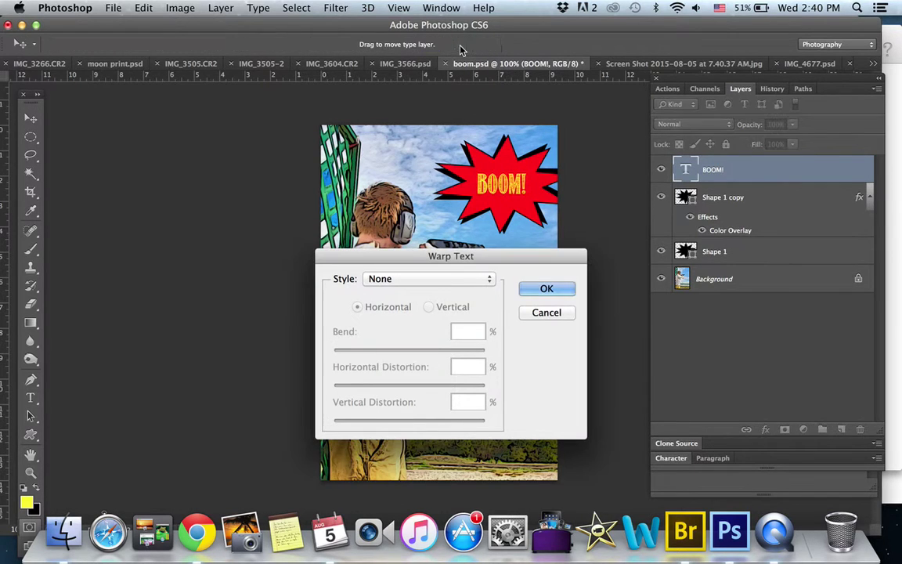
{"action": "left_click", "coordinate": [451, 279]}
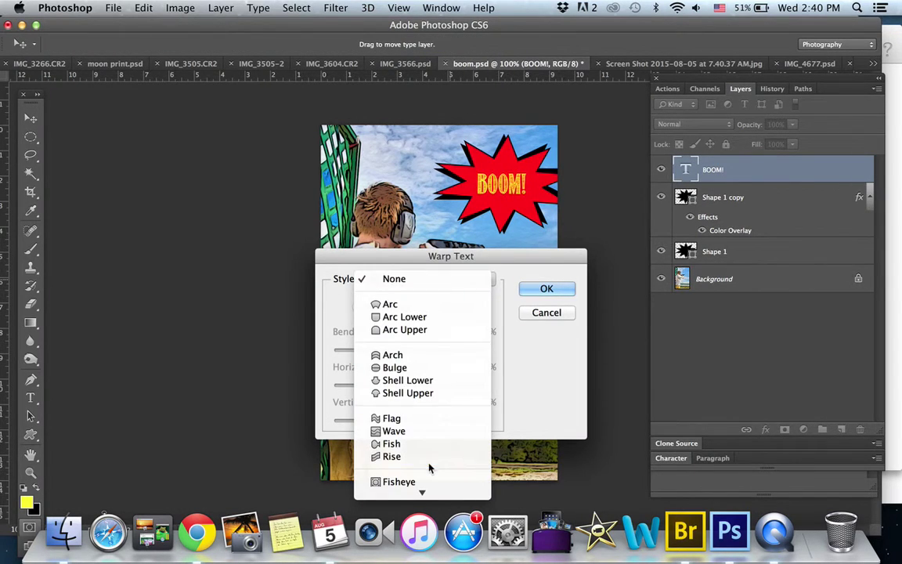
{"action": "left_click", "coordinate": [427, 429]}
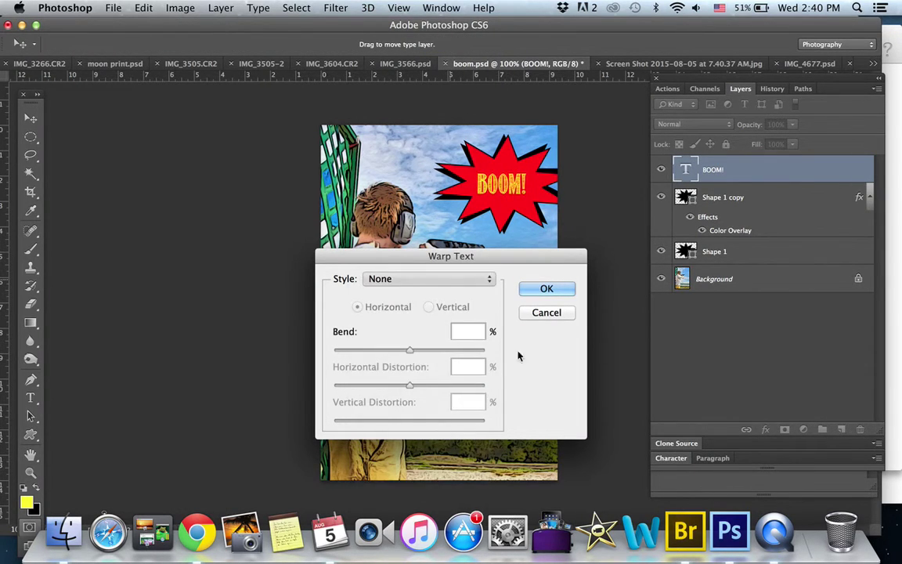
{"action": "left_click", "coordinate": [562, 290]}
- Enlarge BOOM! to about 171% and rotate it roughly 15 degrees
{"action": "key", "text": "super+t"}
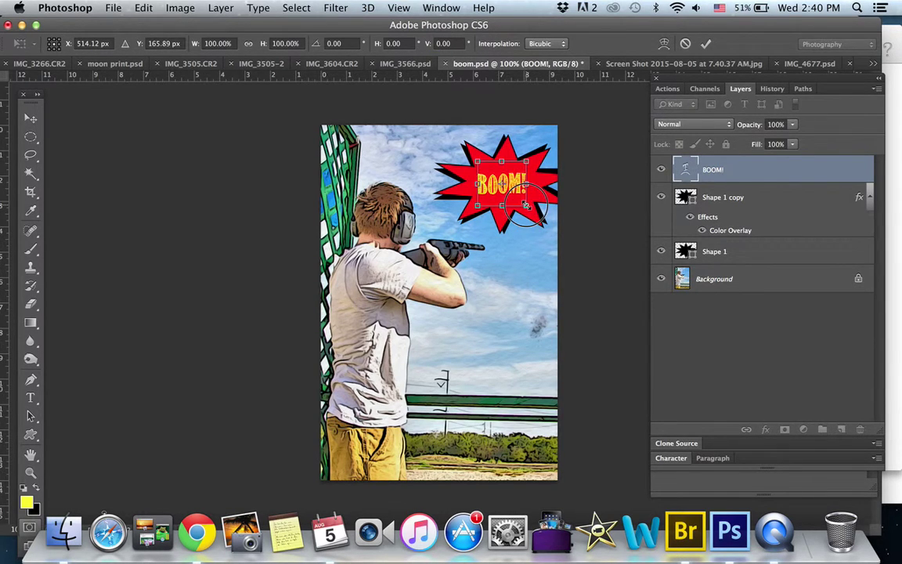
{"action": "left_click_drag", "start_coordinate": [537, 208], "coordinate": [543, 220]}
{"action": "left_click_drag", "start_coordinate": [477, 161], "coordinate": [463, 146]}
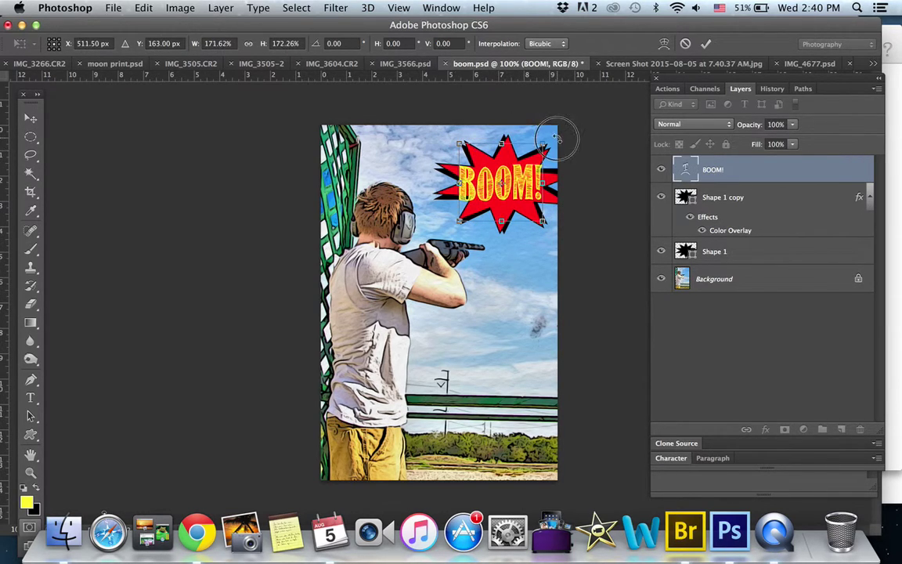
{"action": "left_click_drag", "start_coordinate": [560, 137], "coordinate": [569, 161]}
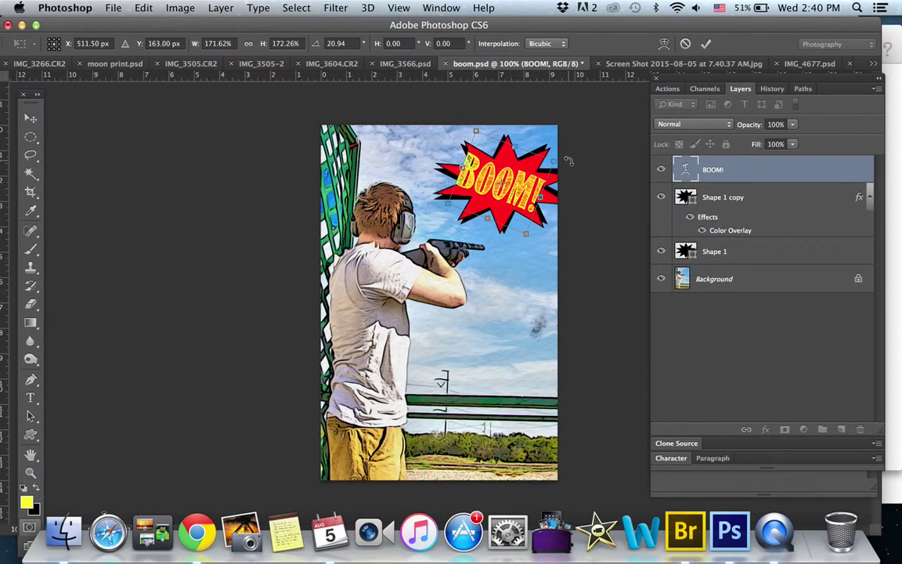
{"action": "left_click_drag", "start_coordinate": [572, 159], "coordinate": [569, 154]}
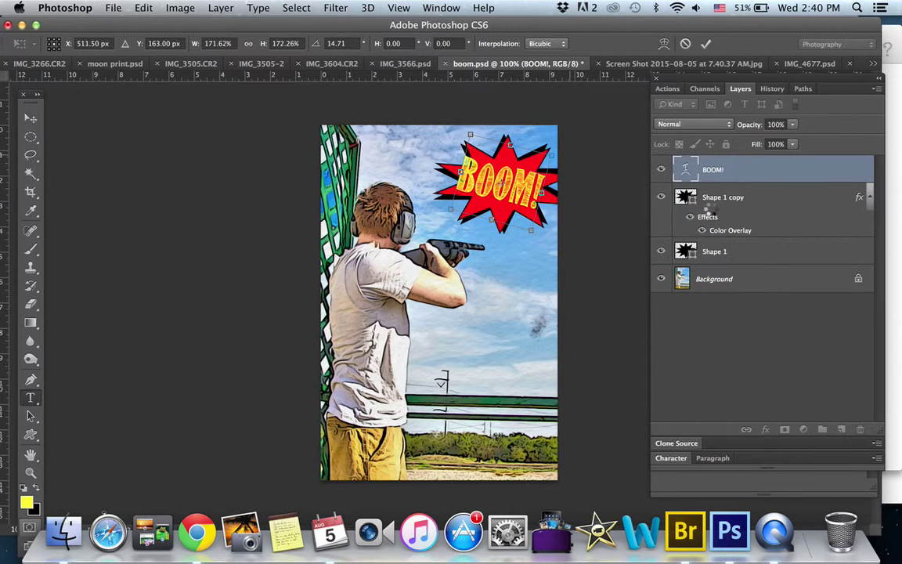
- Commit the transform, add a 10 px black Stroke to BOOM!, and show History
{"action": "key", "text": "Return"}
{"action": "left_click", "coordinate": [765, 430]}
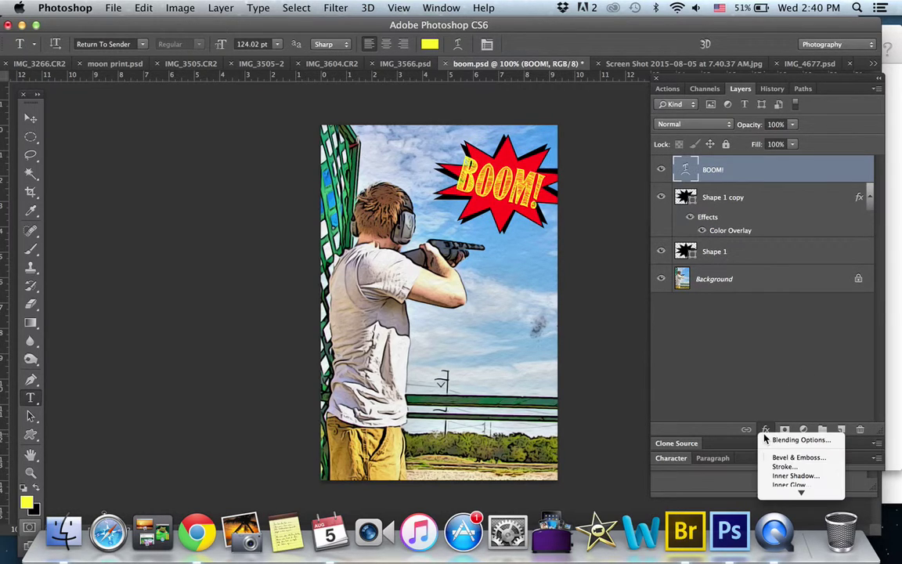
{"action": "left_click", "coordinate": [784, 467]}
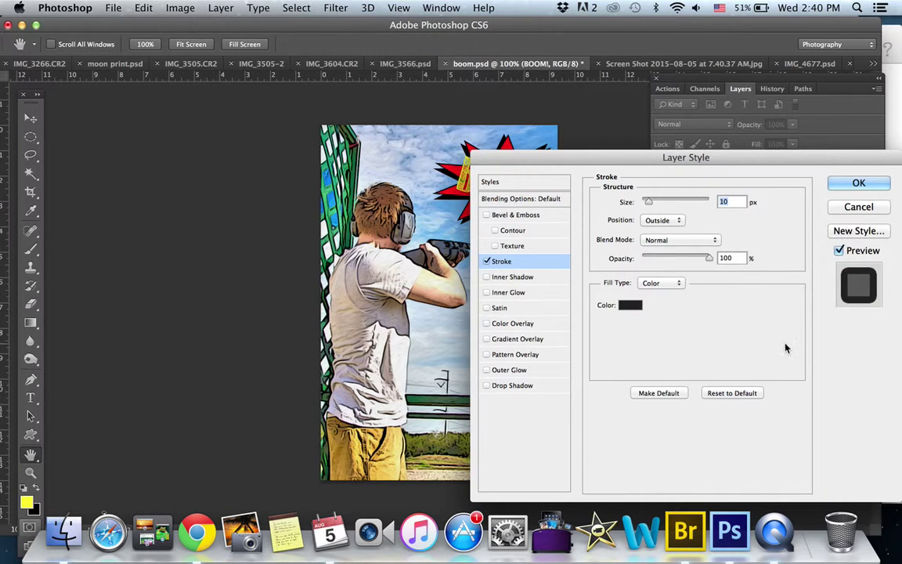
{"action": "left_click", "coordinate": [844, 184]}
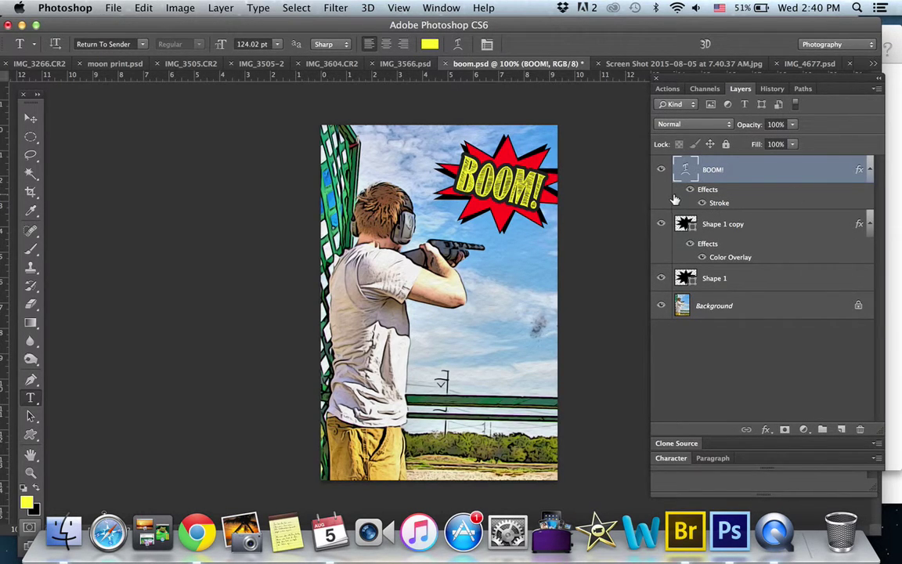
{"action": "left_click", "coordinate": [773, 89]}
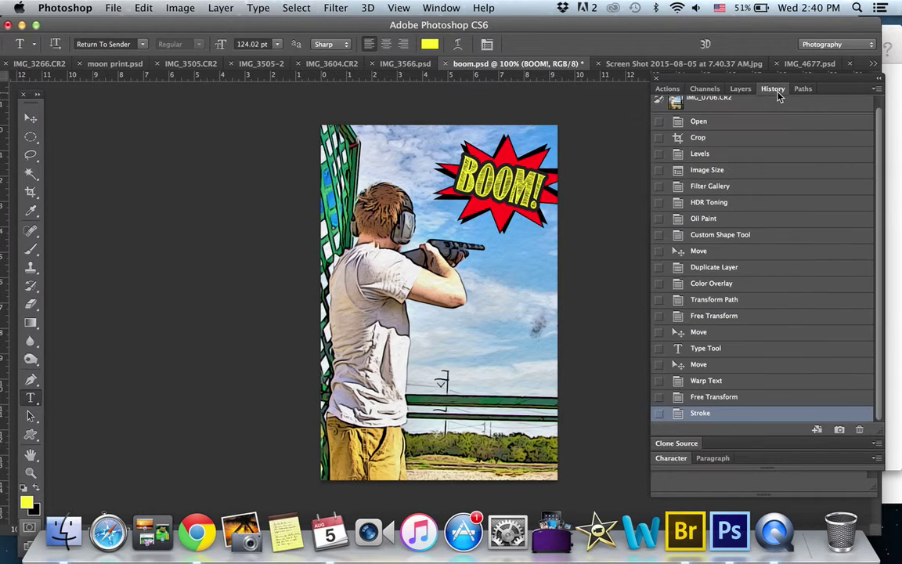
{"action": "left_click", "coordinate": [752, 171]}
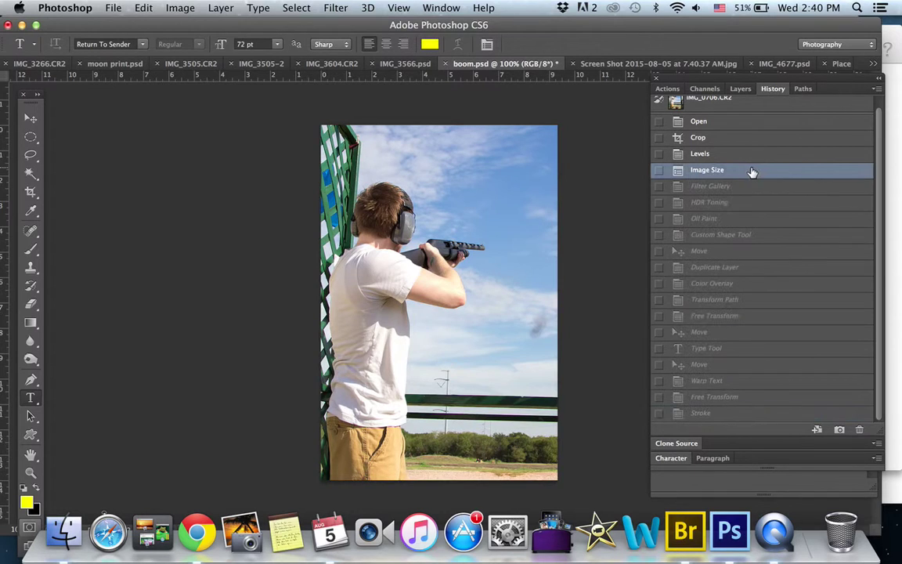
{"action": "left_click", "coordinate": [729, 414]}
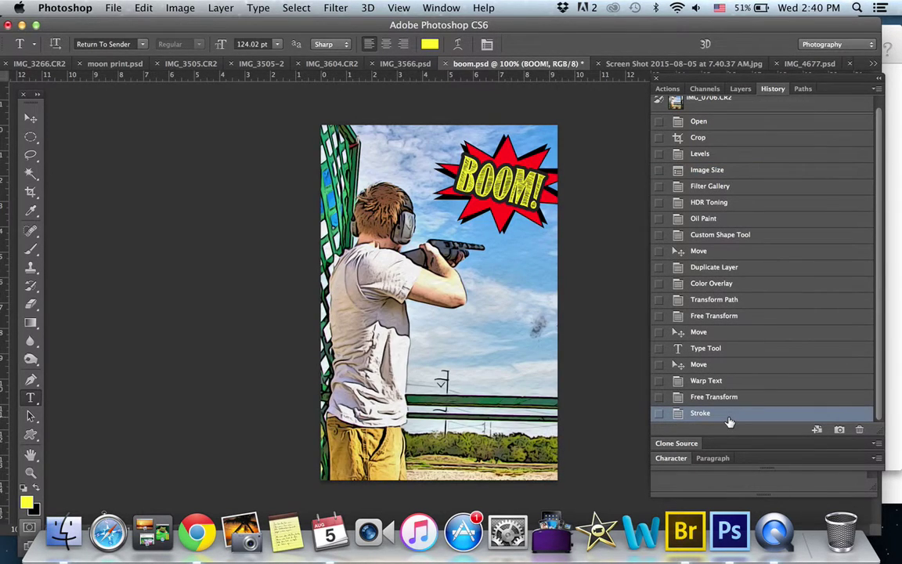